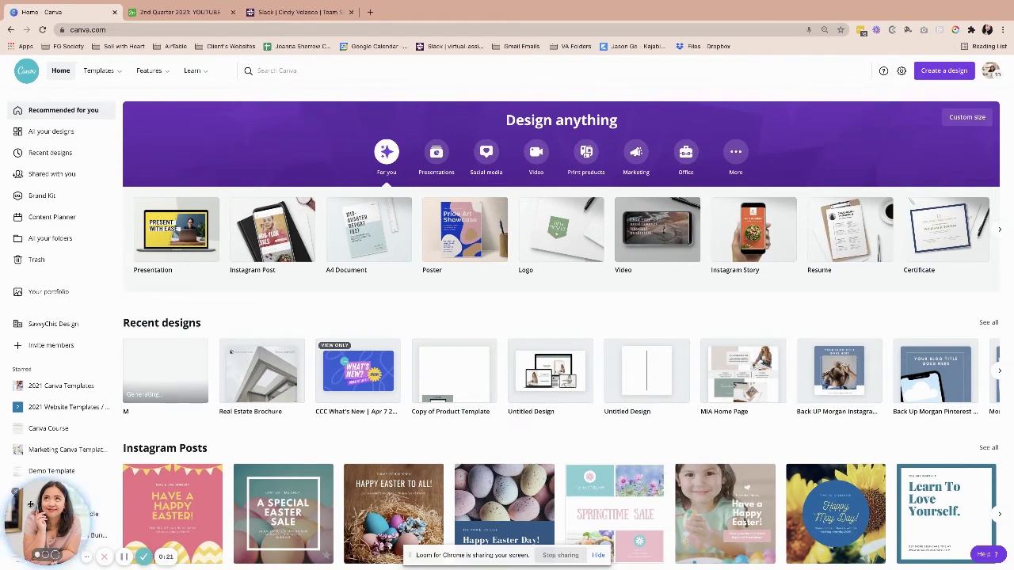
Scroll through the full Recent designs grid, then show All your folders
{"action": "mouse_move", "coordinate": [389, 353]}
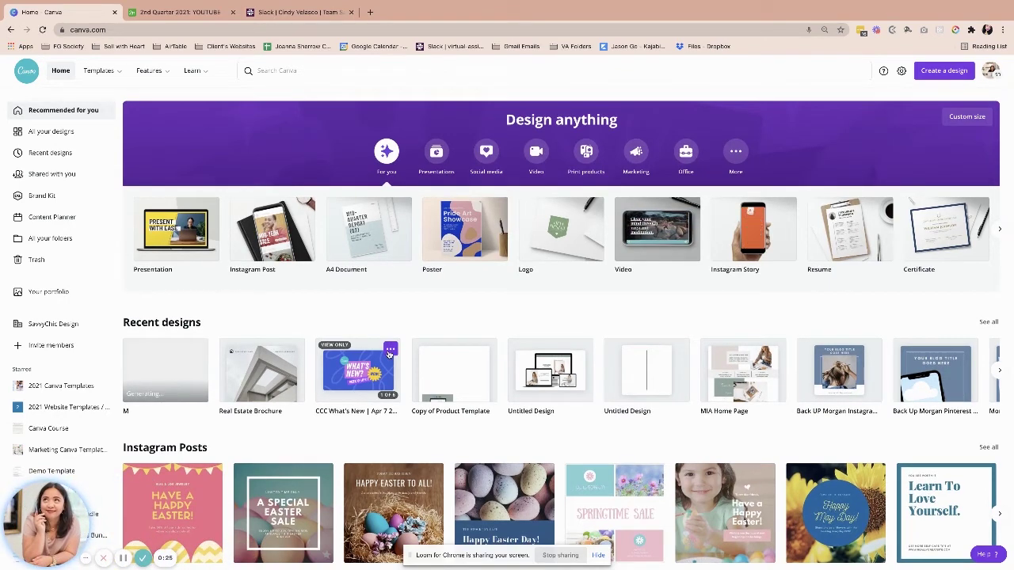
{"action": "left_click", "coordinate": [988, 323]}
{"action": "scroll", "coordinate": [311, 356], "scroll_direction": "down", "scroll_amount": 5}
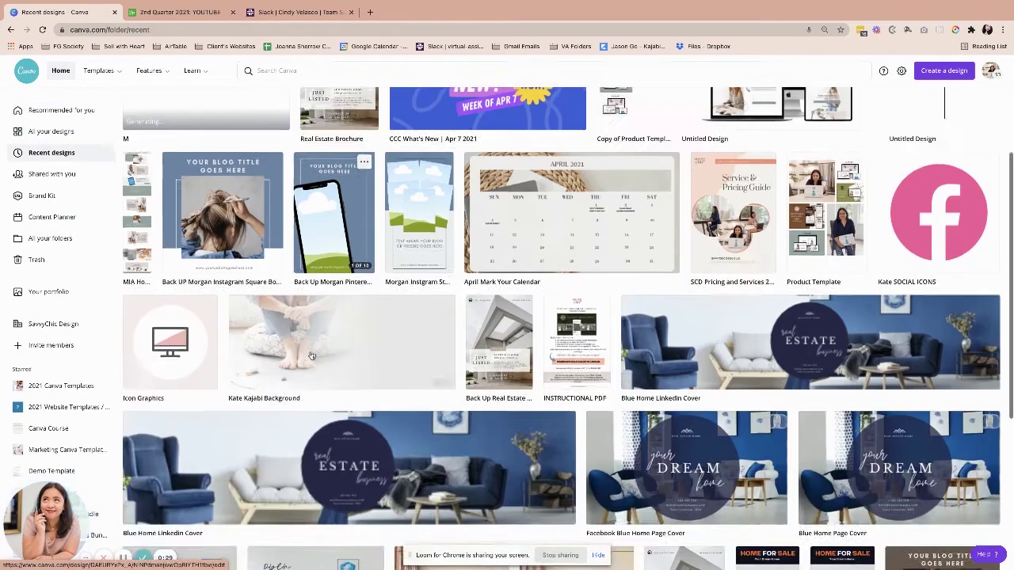
{"action": "scroll", "coordinate": [312, 355], "scroll_direction": "down", "scroll_amount": 10}
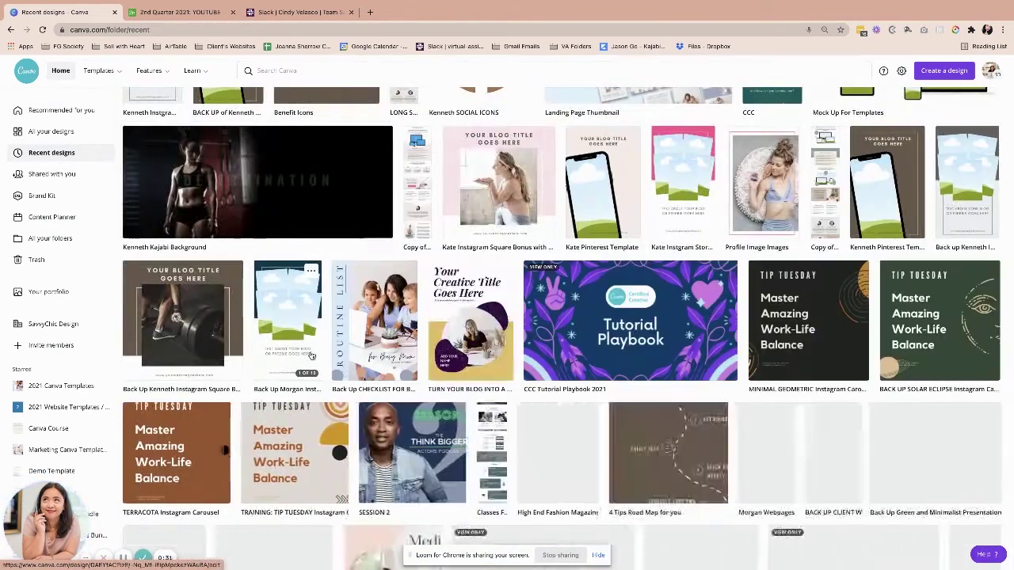
{"action": "scroll", "coordinate": [311, 356], "scroll_direction": "down", "scroll_amount": 4}
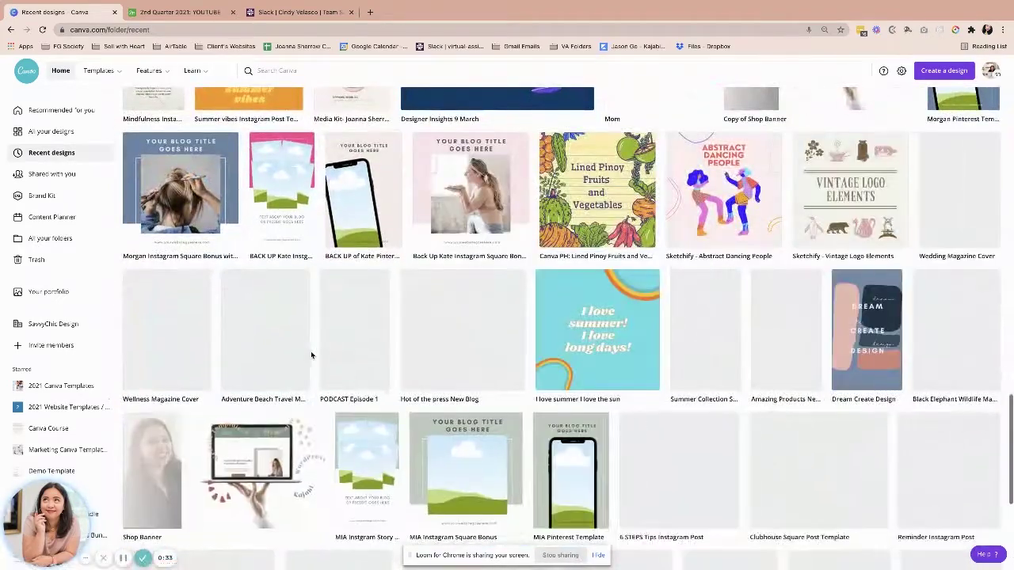
{"action": "scroll", "coordinate": [311, 356], "scroll_direction": "down", "scroll_amount": 7}
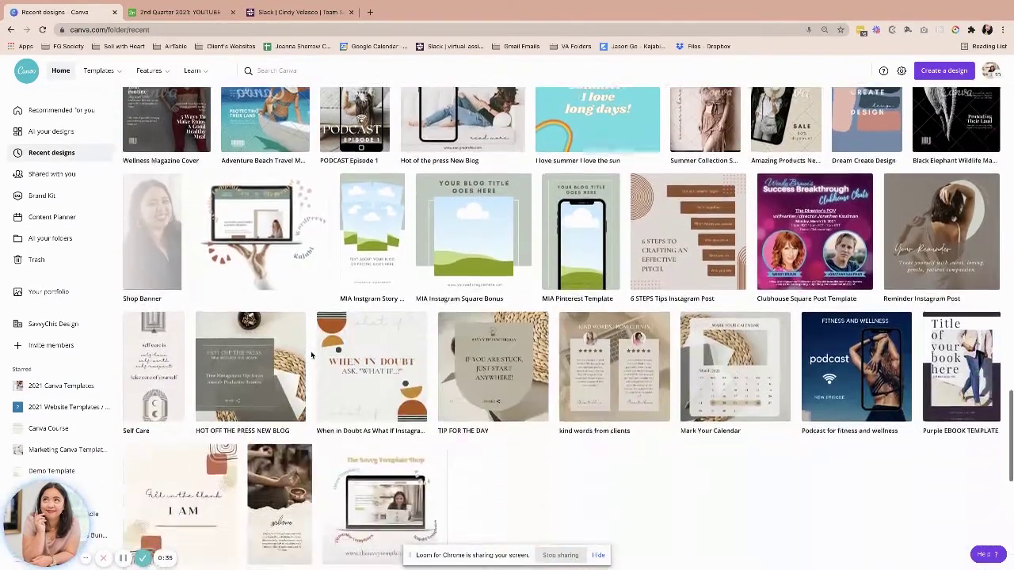
{"action": "scroll", "coordinate": [311, 356], "scroll_direction": "down", "scroll_amount": 5}
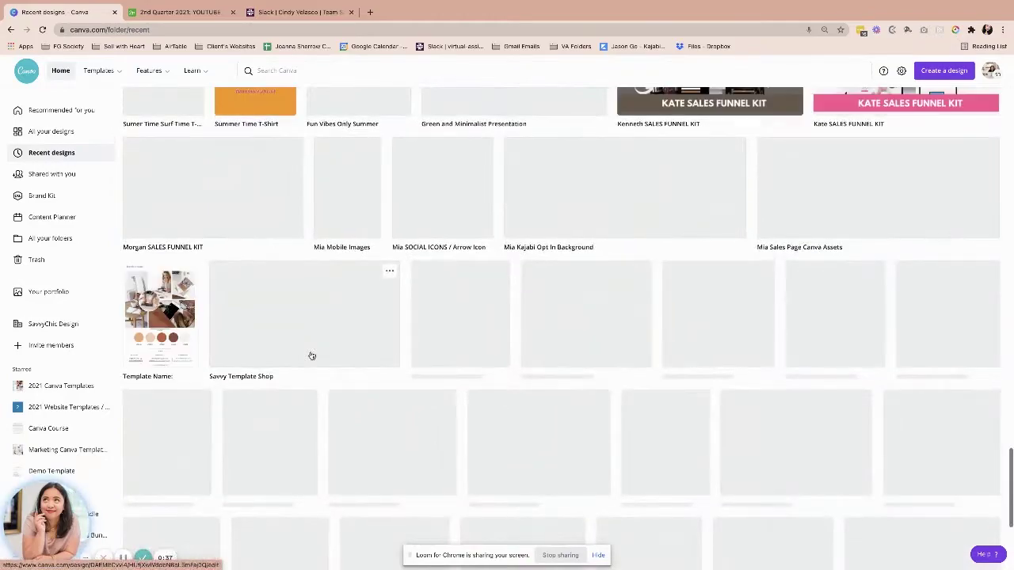
{"action": "scroll", "coordinate": [312, 356], "scroll_direction": "up", "scroll_amount": 12}
{"action": "scroll", "coordinate": [311, 351], "scroll_direction": "up", "scroll_amount": 1}
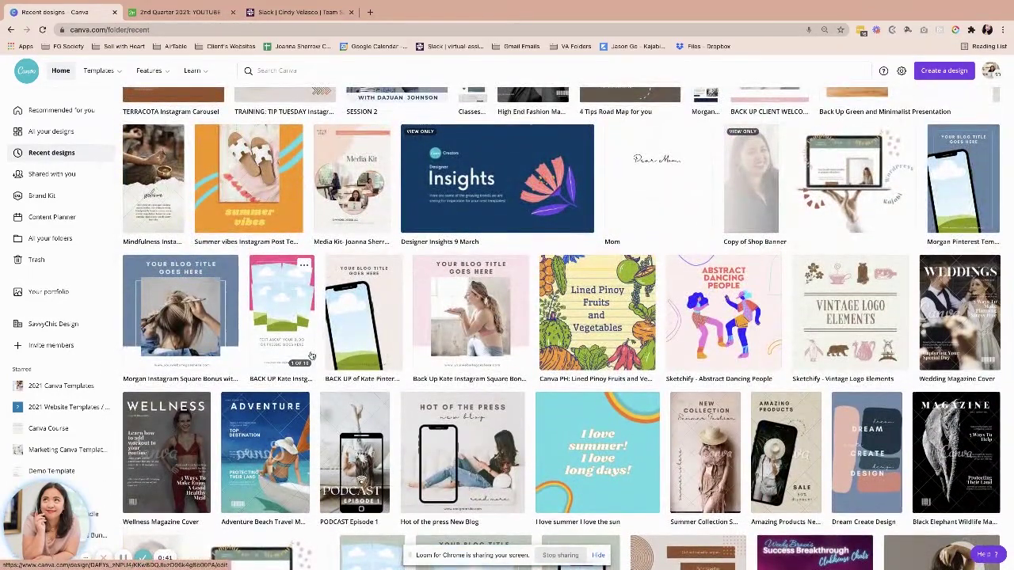
{"action": "left_click", "coordinate": [36, 239]}
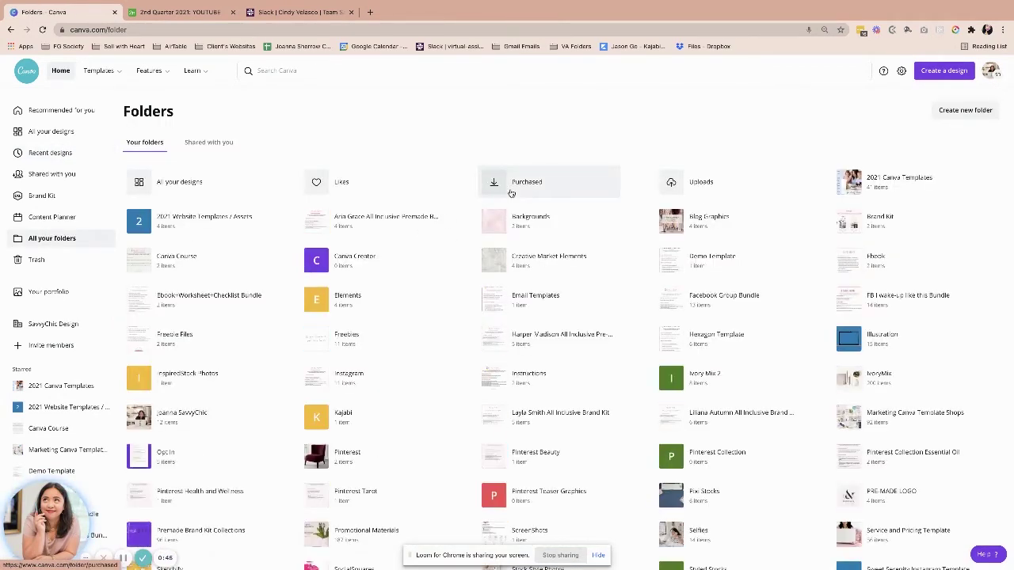
{"action": "left_click", "coordinate": [210, 145]}
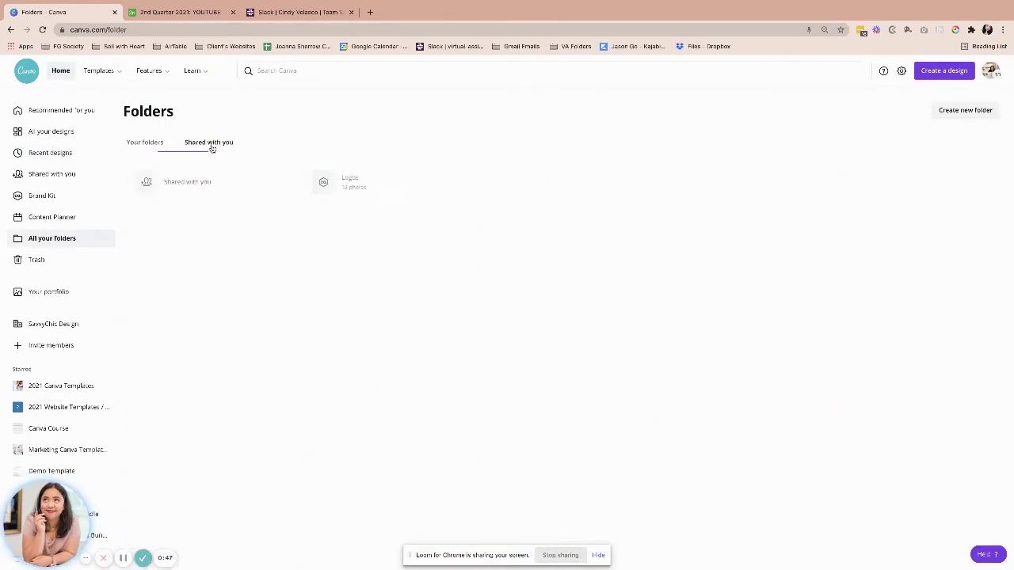
{"action": "left_click", "coordinate": [157, 145]}
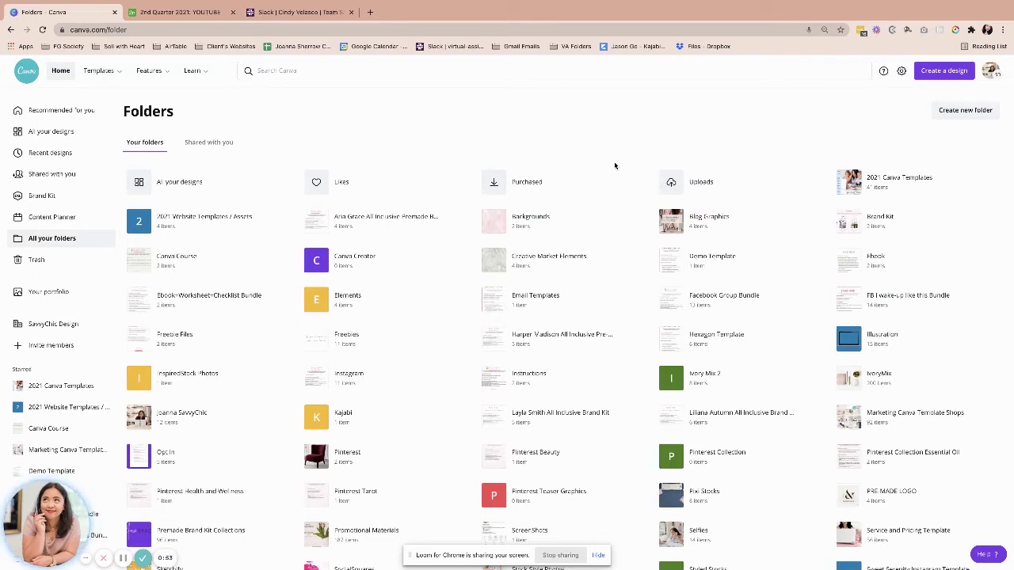
{"action": "scroll", "coordinate": [615, 166], "scroll_direction": "down", "scroll_amount": 1}
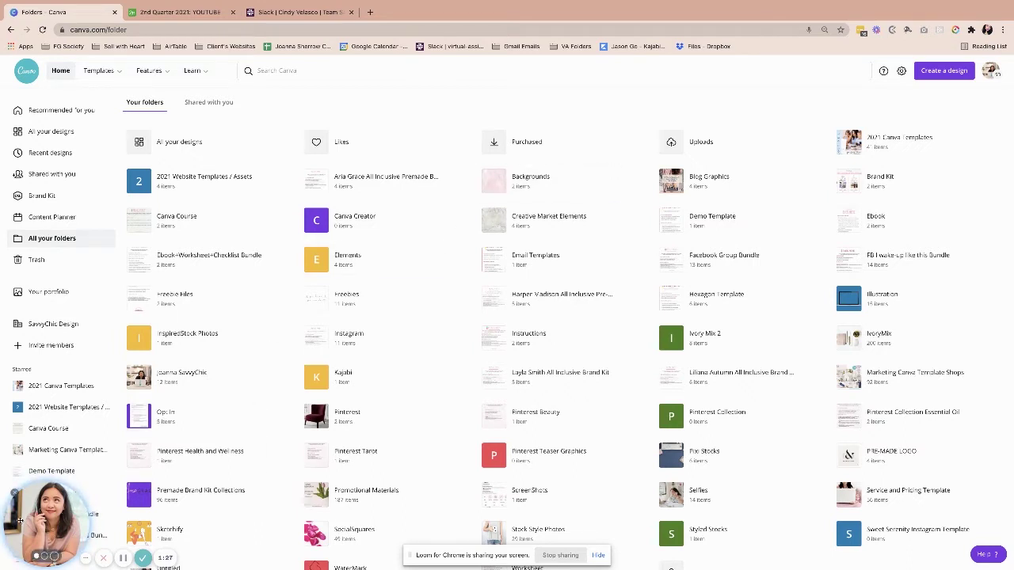
{"action": "left_click_drag", "start_coordinate": [19, 519], "coordinate": [778, 535]}
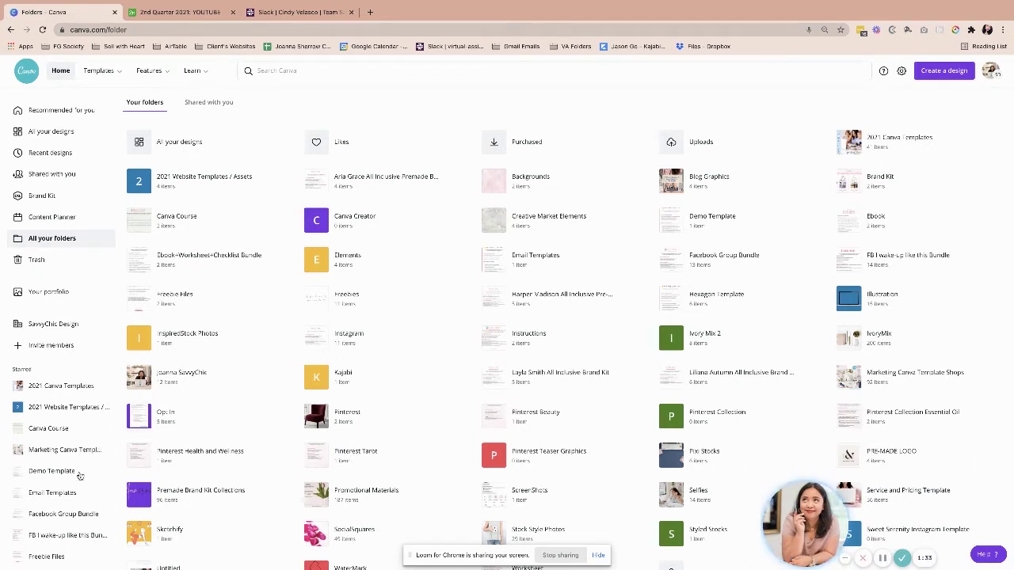
{"action": "scroll", "coordinate": [34, 390], "scroll_direction": "down", "scroll_amount": 2}
{"action": "scroll", "coordinate": [35, 390], "scroll_direction": "up", "scroll_amount": 2}
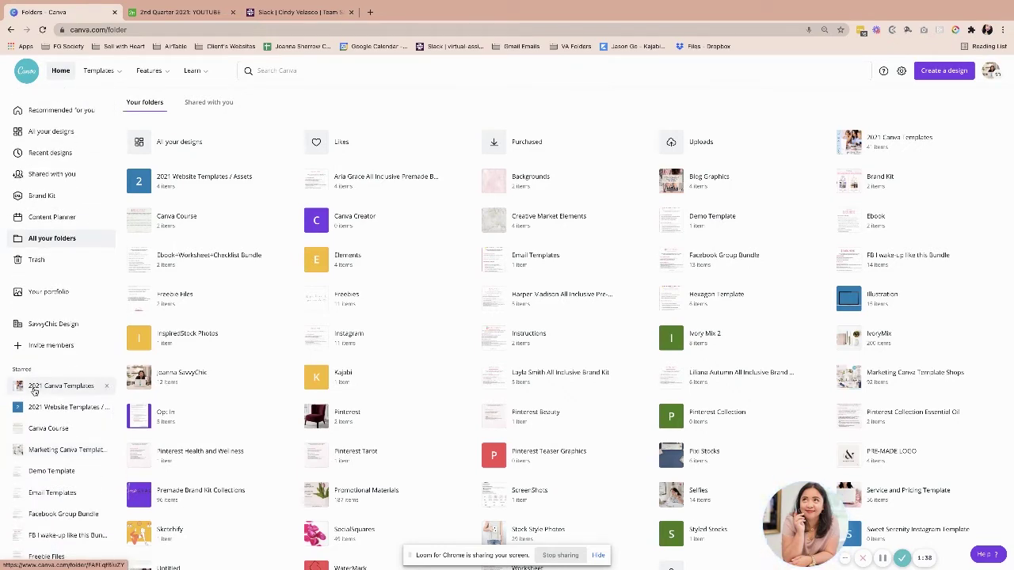
{"action": "scroll", "coordinate": [206, 265], "scroll_direction": "up", "scroll_amount": 1}
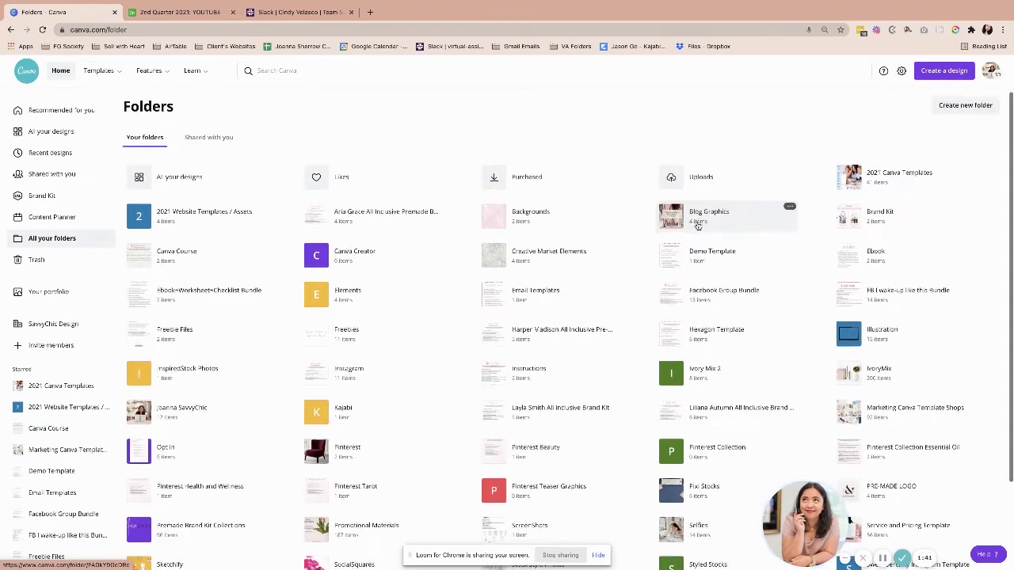
Inside the 2021 Canva Templates folder, create a new folder named 'PDF Canva Templates'
{"action": "left_click", "coordinate": [911, 175]}
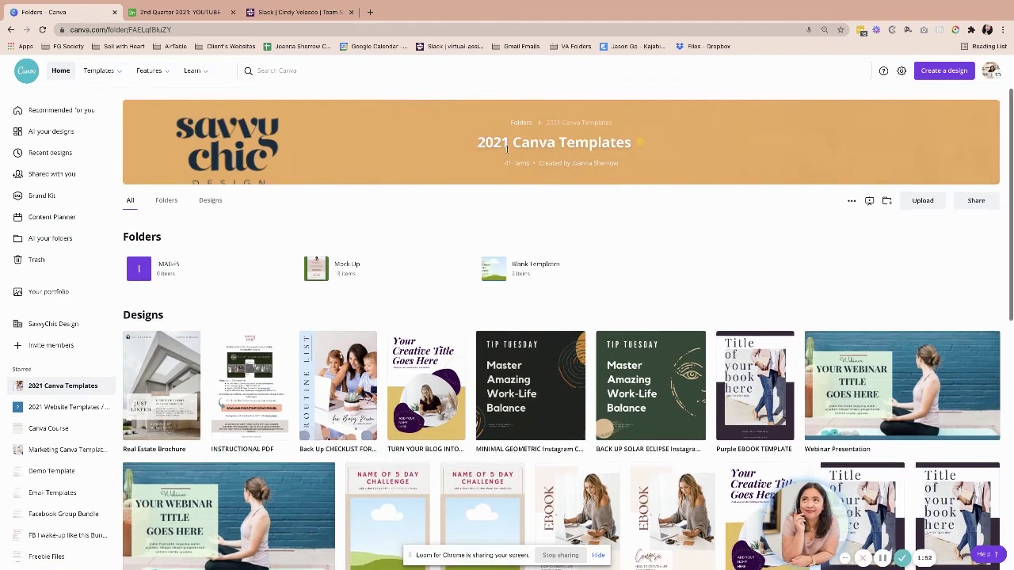
{"action": "scroll", "coordinate": [667, 275], "scroll_direction": "down", "scroll_amount": 1}
{"action": "scroll", "coordinate": [663, 274], "scroll_direction": "down", "scroll_amount": 8}
{"action": "scroll", "coordinate": [661, 274], "scroll_direction": "up", "scroll_amount": 10}
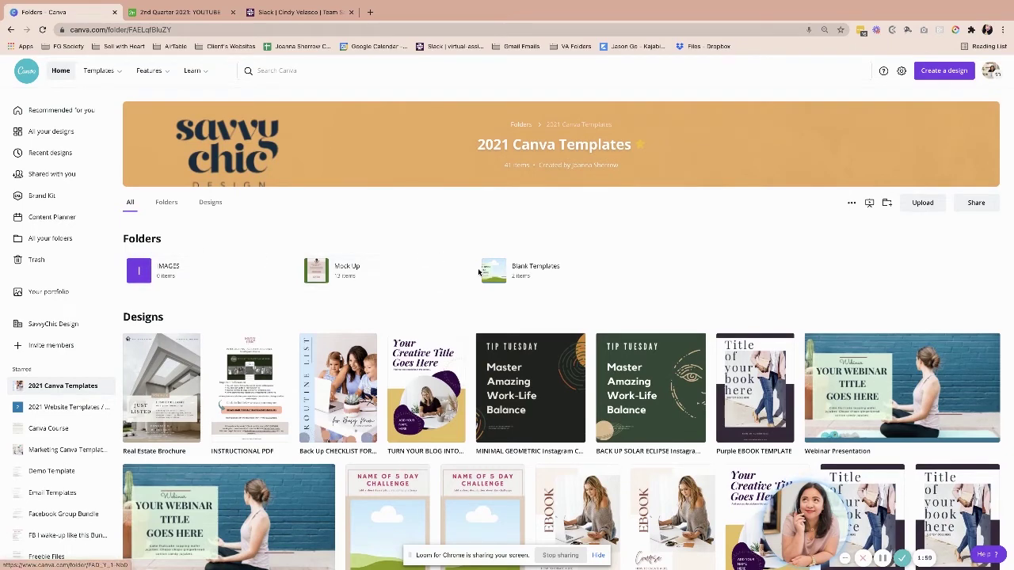
{"action": "left_click", "coordinate": [887, 202]}
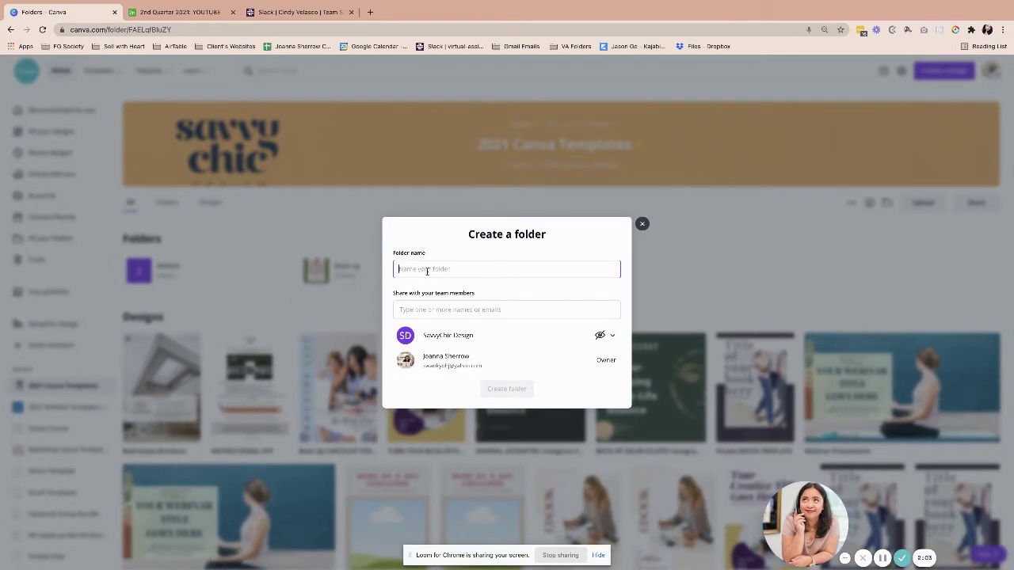
{"action": "type", "text": "PDF"}
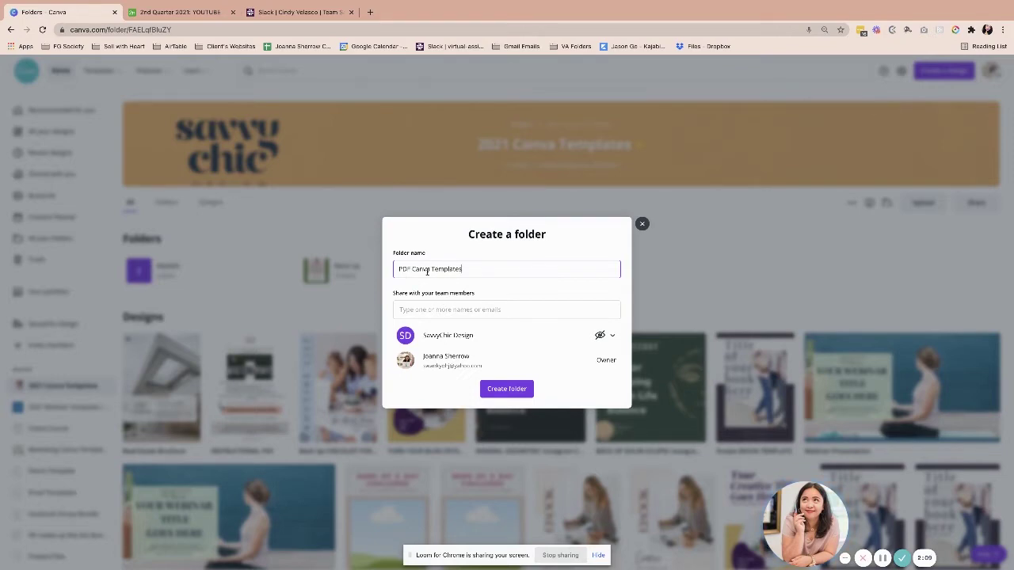
{"action": "type", "text": " Canva Templates"}
{"action": "key", "text": "Return"}
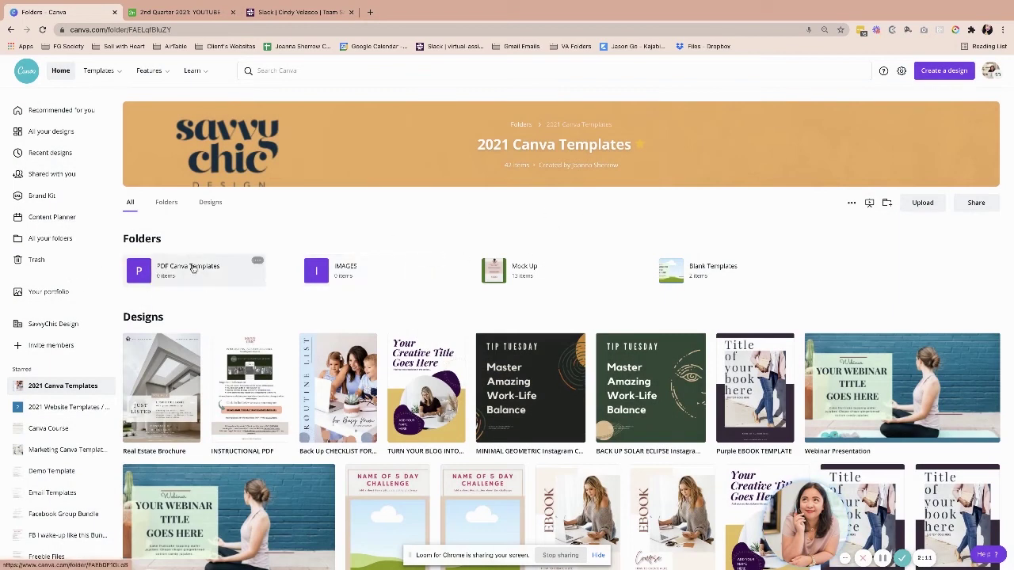
Move the Back Up CHECKLIST FOR BUSY MOMS design into 2021 Canva Templates > PDF Canva Templates
{"action": "left_click", "coordinate": [366, 344]}
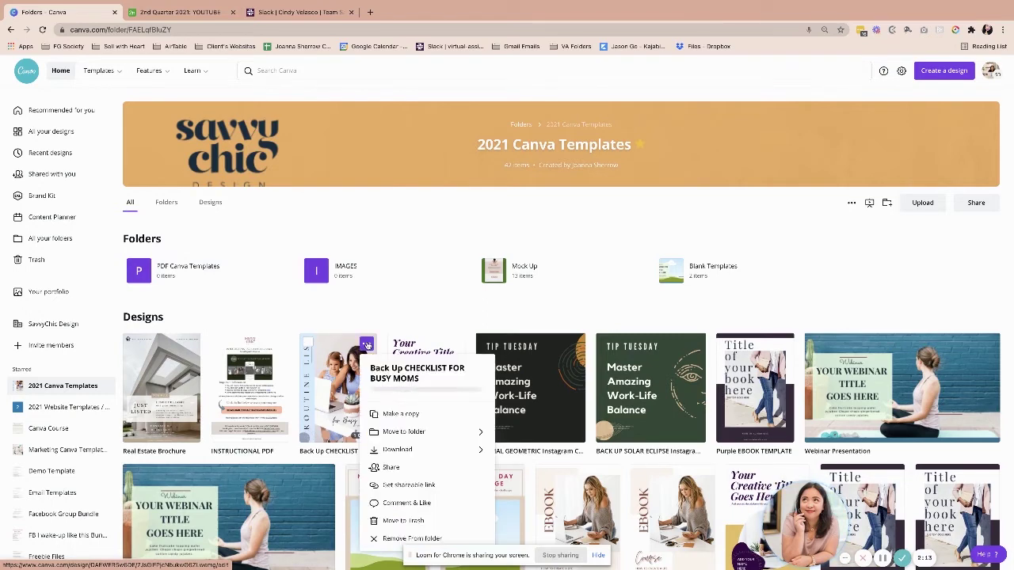
{"action": "left_click", "coordinate": [428, 430]}
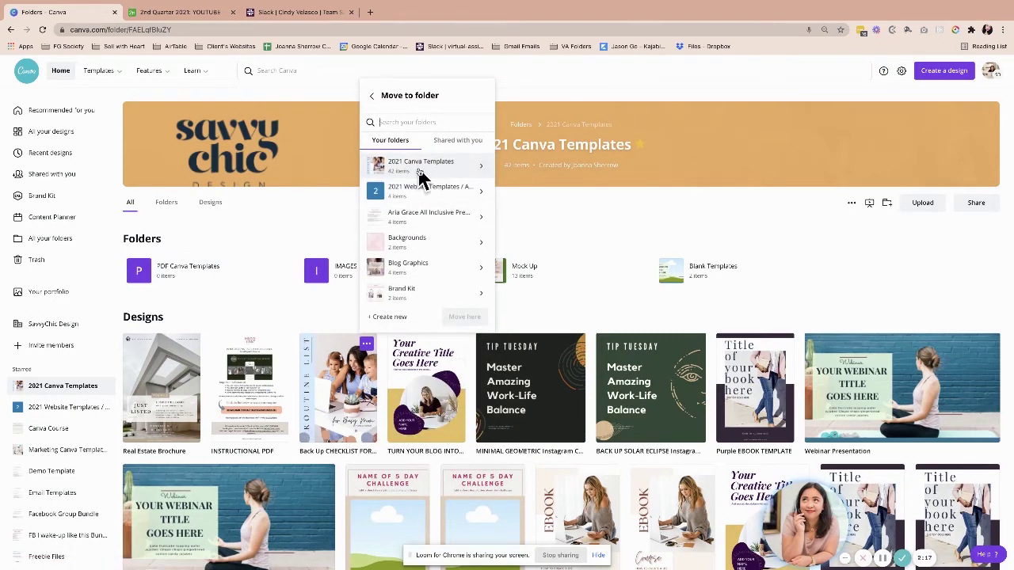
{"action": "left_click", "coordinate": [480, 165]}
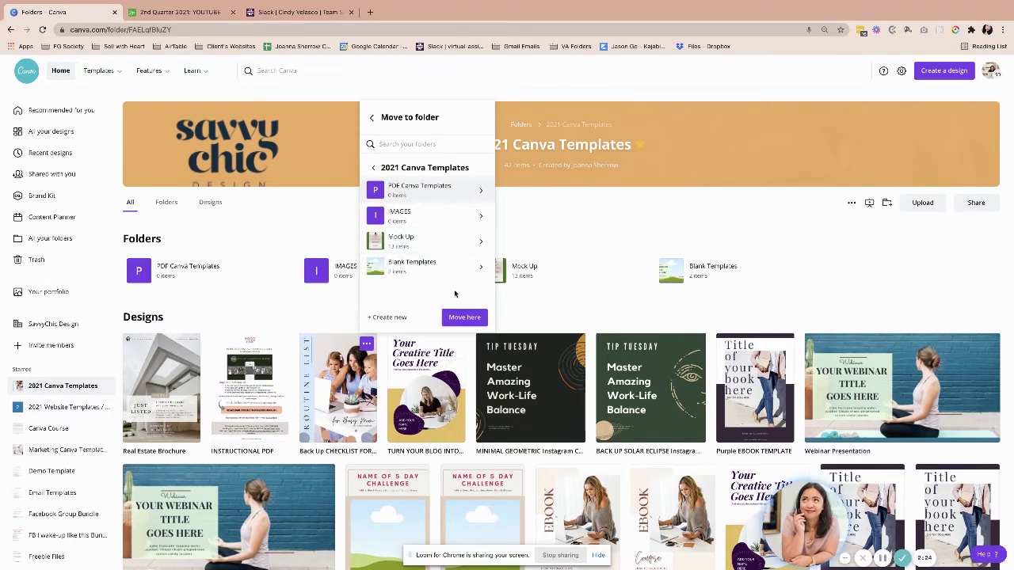
{"action": "left_click", "coordinate": [464, 317]}
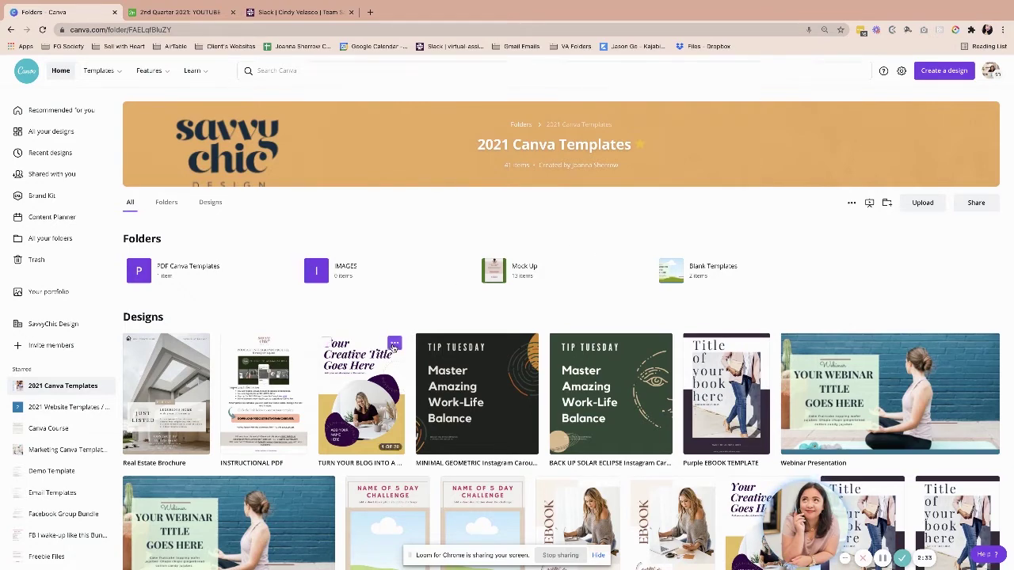
Move the 'Your Creative Title Goes Here' design into PDF Canva Templates too
{"action": "left_click", "coordinate": [394, 345]}
{"action": "left_click", "coordinate": [442, 432]}
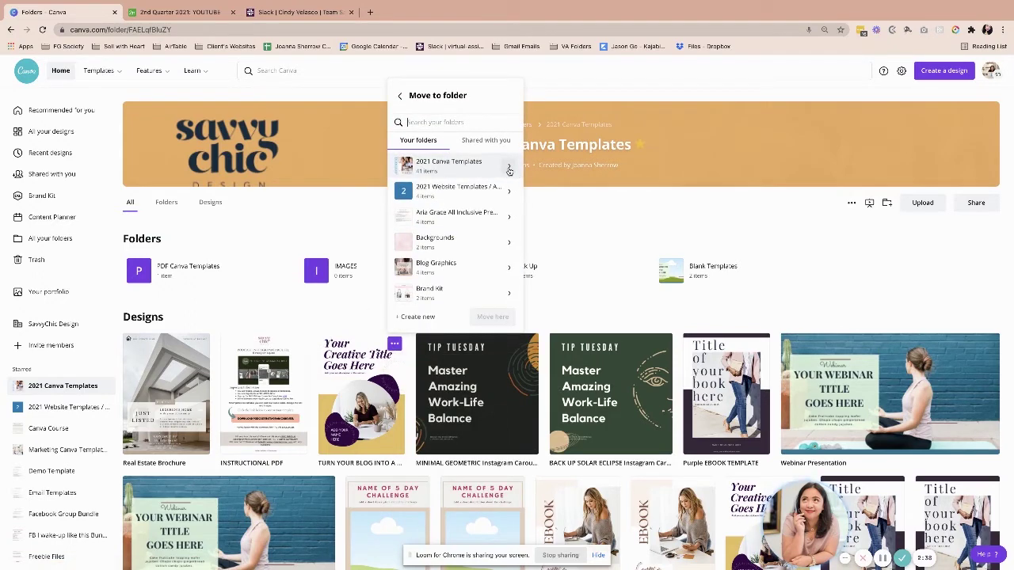
{"action": "left_click", "coordinate": [510, 168]}
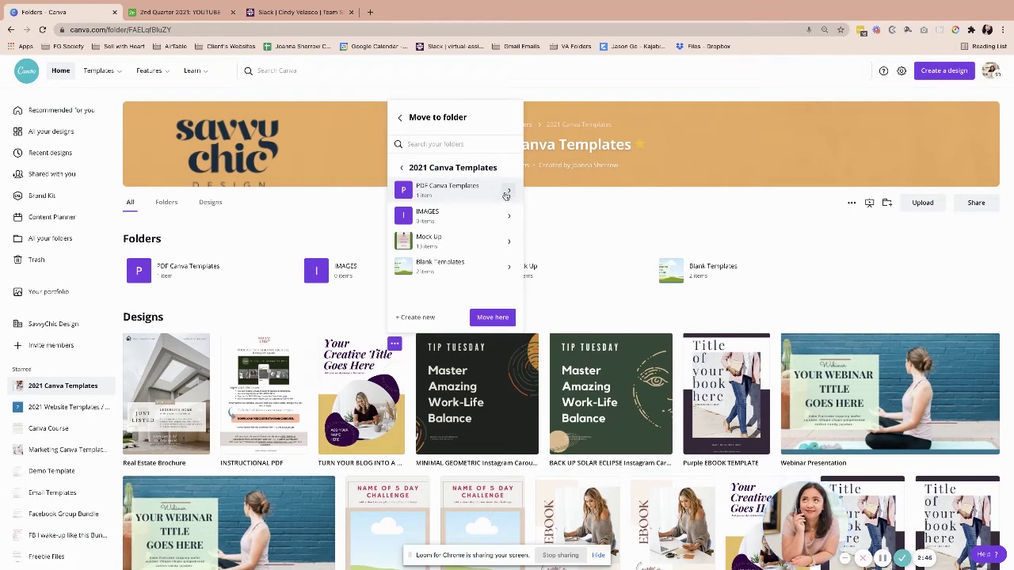
{"action": "left_click", "coordinate": [402, 167]}
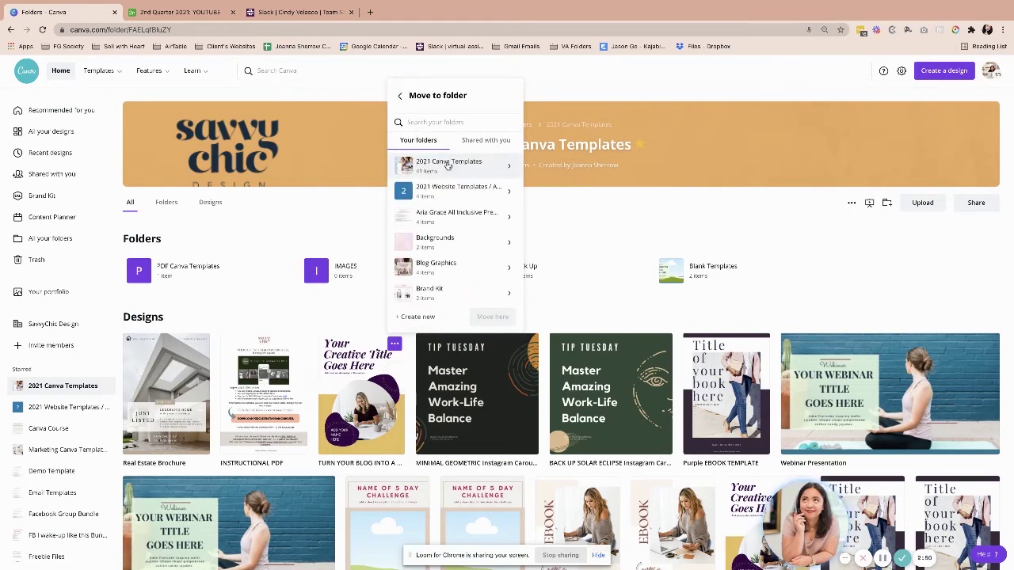
{"action": "left_click", "coordinate": [448, 165]}
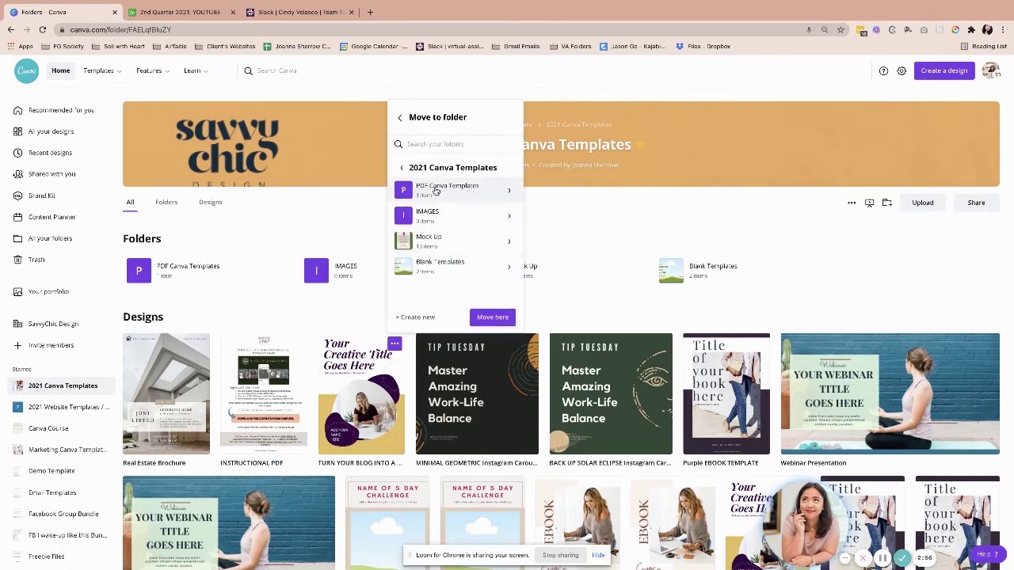
{"action": "left_click", "coordinate": [509, 192]}
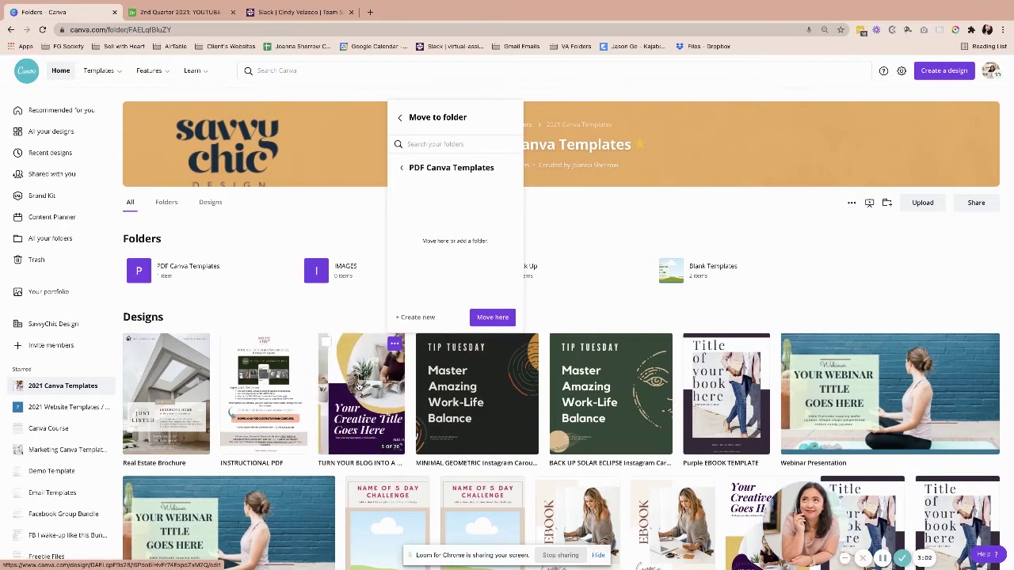
{"action": "left_click", "coordinate": [492, 316]}
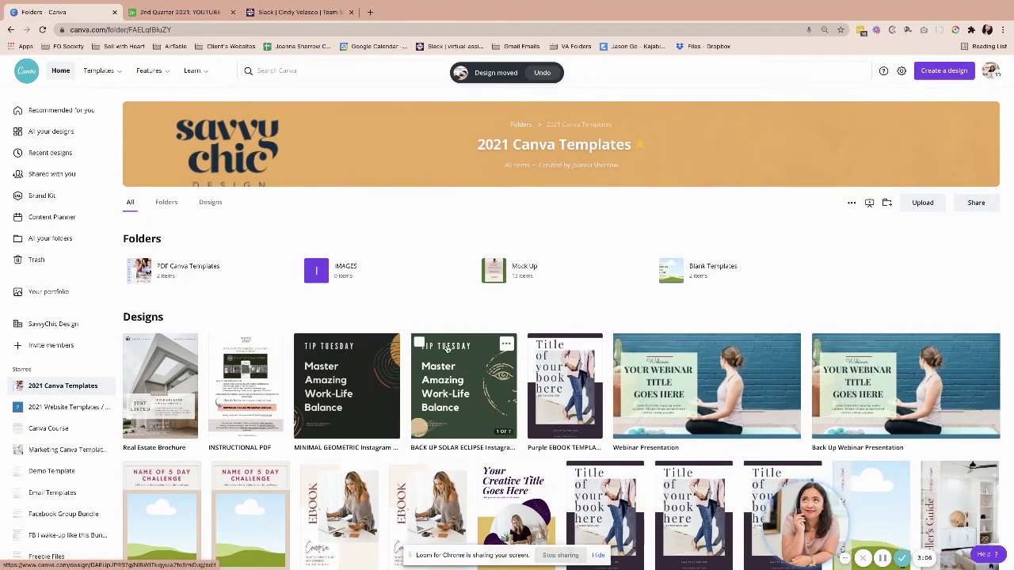
Review PDF Canva Templates' contents, starring the folder and then unstarring it again
{"action": "left_click", "coordinate": [164, 271]}
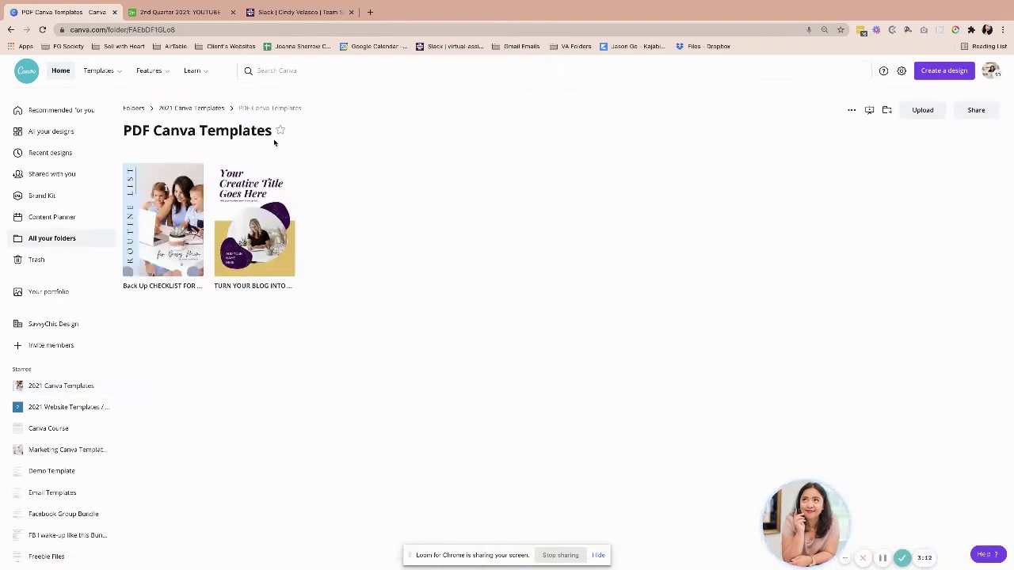
{"action": "scroll", "coordinate": [79, 334], "scroll_direction": "down", "scroll_amount": 1}
{"action": "scroll", "coordinate": [79, 333], "scroll_direction": "down", "scroll_amount": 3}
{"action": "scroll", "coordinate": [80, 331], "scroll_direction": "up", "scroll_amount": 1}
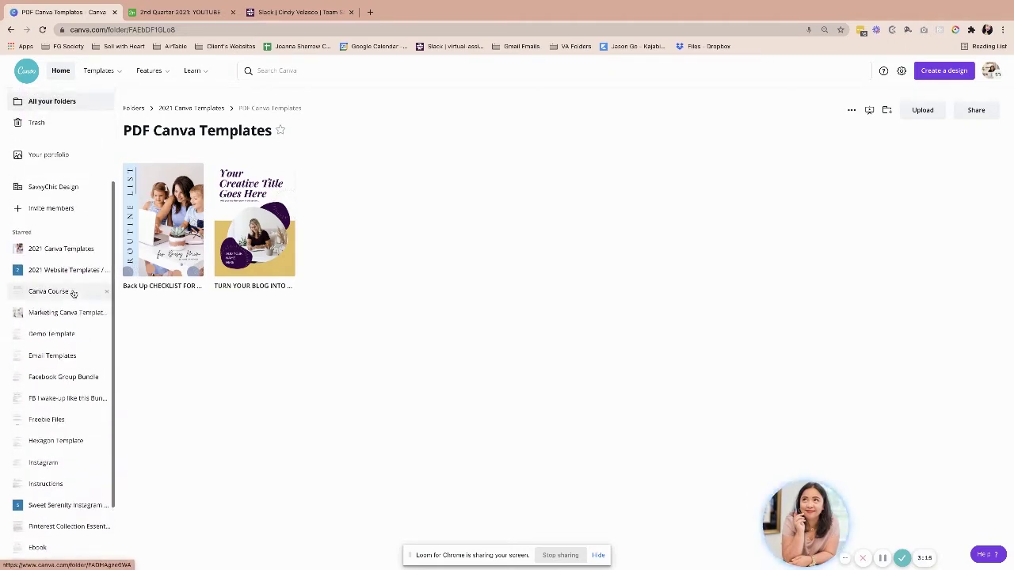
{"action": "scroll", "coordinate": [74, 294], "scroll_direction": "down", "scroll_amount": 1}
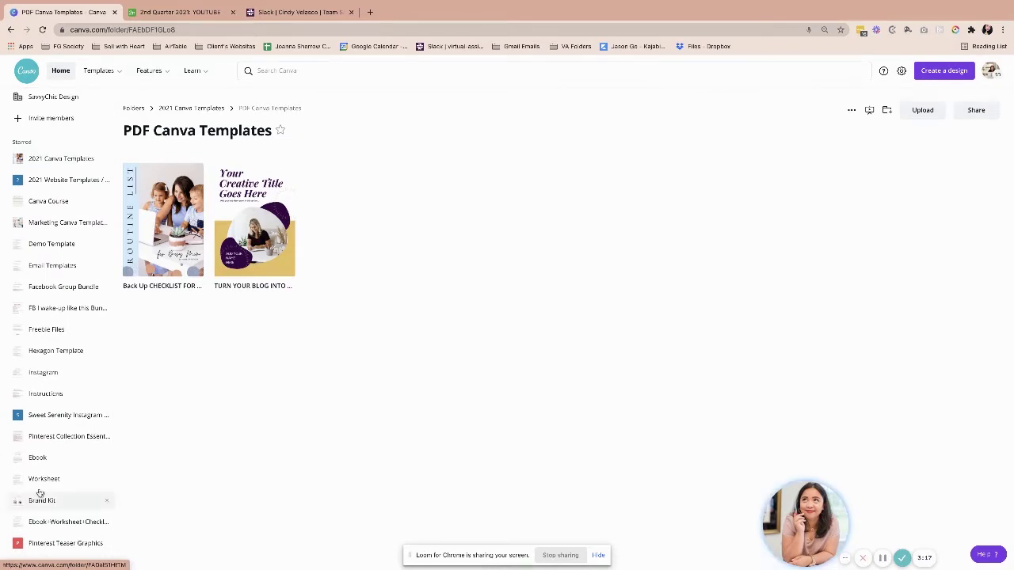
{"action": "left_click", "coordinate": [280, 132]}
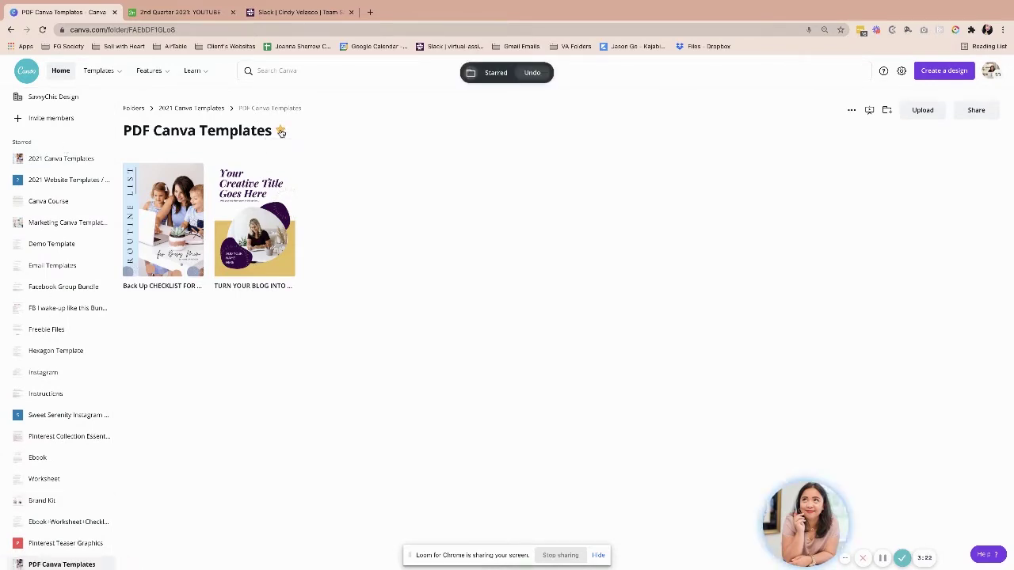
{"action": "scroll", "coordinate": [64, 381], "scroll_direction": "down", "scroll_amount": 1}
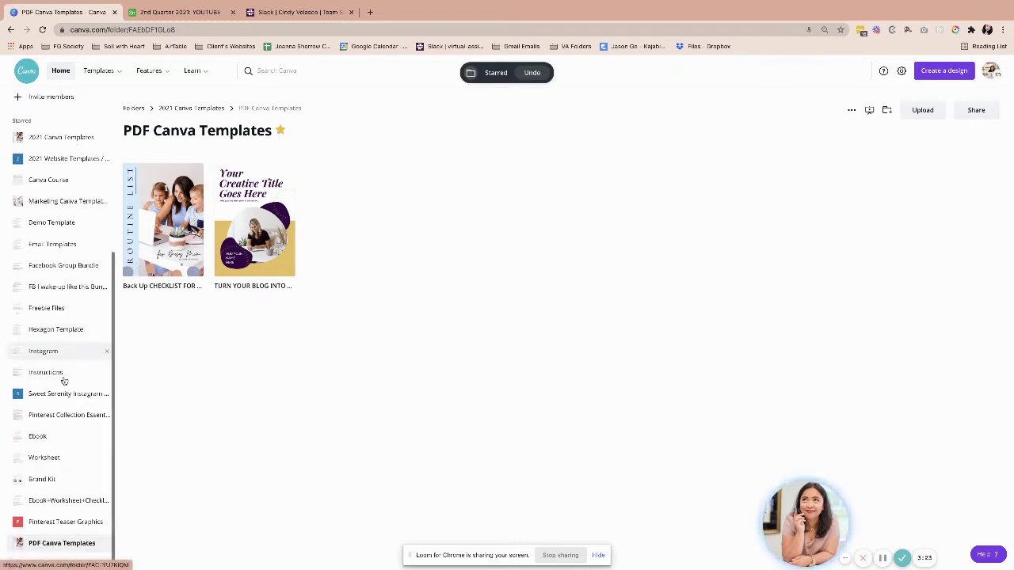
{"action": "left_click", "coordinate": [280, 131]}
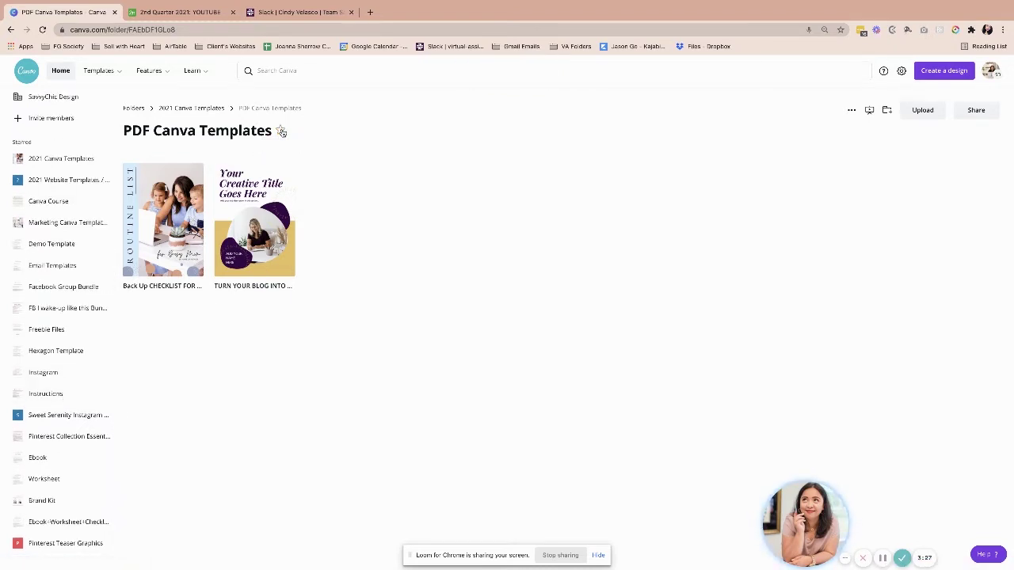
Unstar the Pinterest Teaser Graphics and Sweet Serenity Instagram Template folders
{"action": "left_click", "coordinate": [79, 545]}
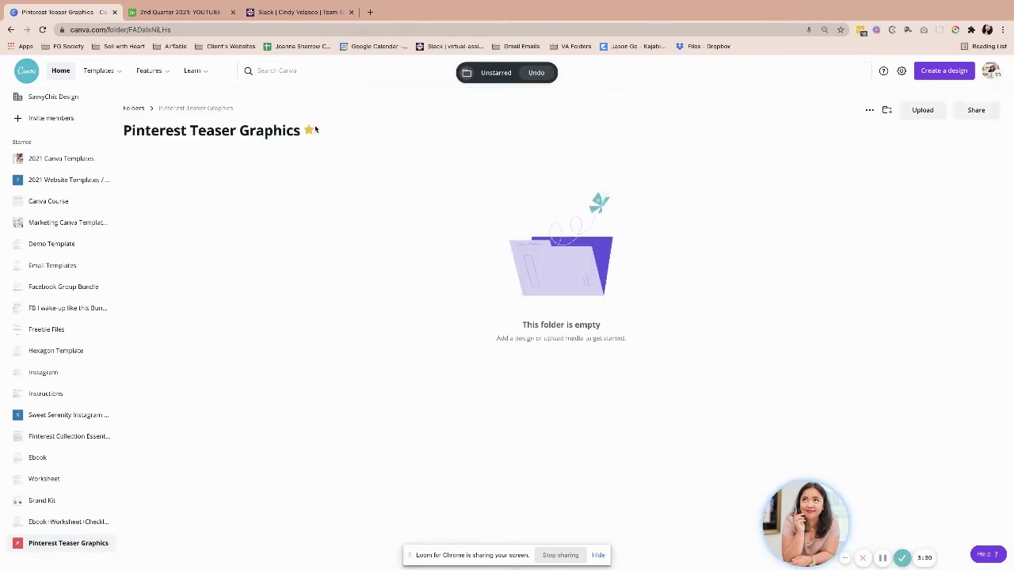
{"action": "left_click", "coordinate": [308, 132]}
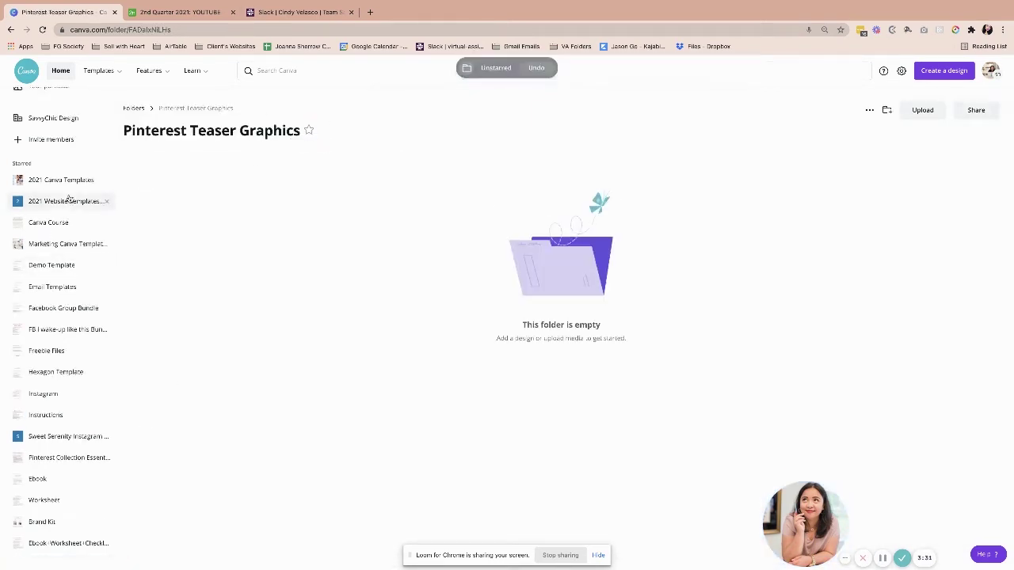
{"action": "left_click", "coordinate": [65, 437]}
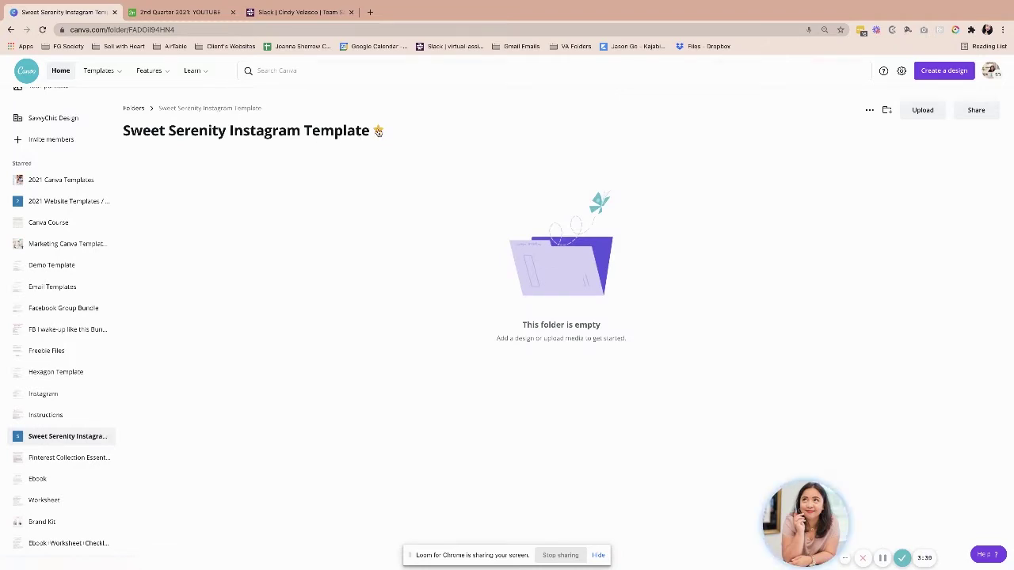
{"action": "left_click", "coordinate": [378, 132]}
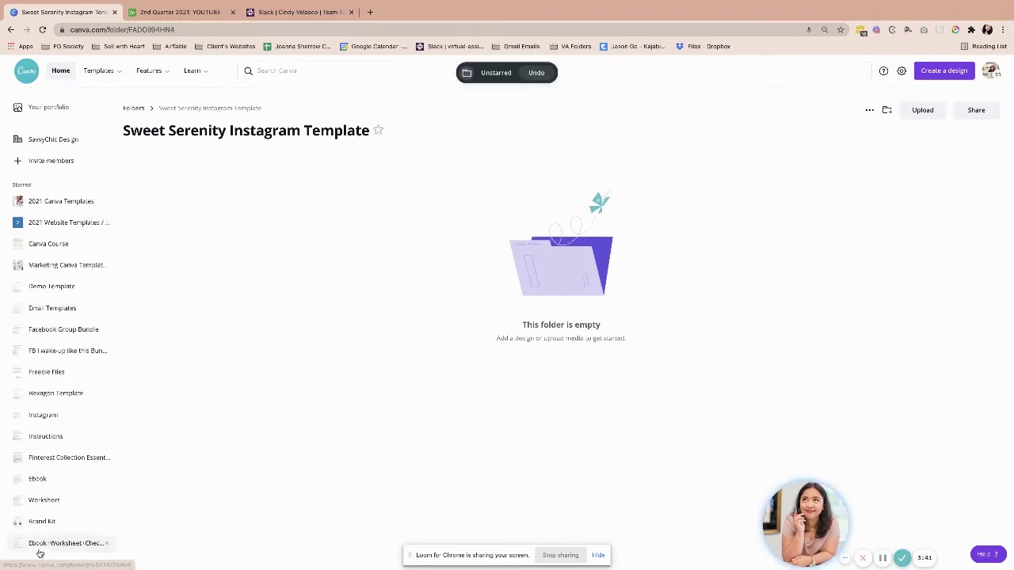
{"action": "scroll", "coordinate": [40, 553], "scroll_direction": "up", "scroll_amount": 5}
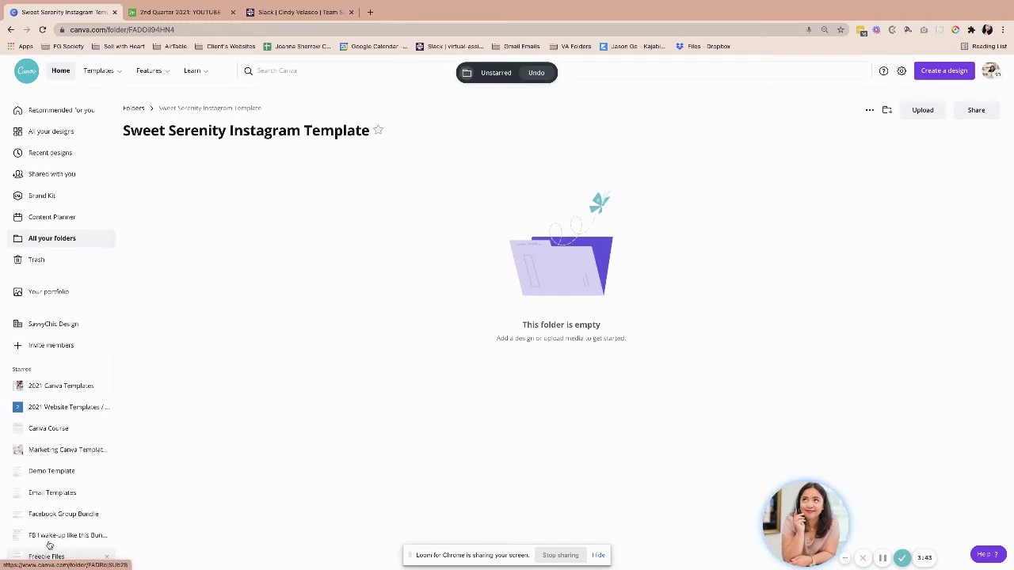
Go to the Canva home page and browse all recently used templates
{"action": "left_click", "coordinate": [49, 131]}
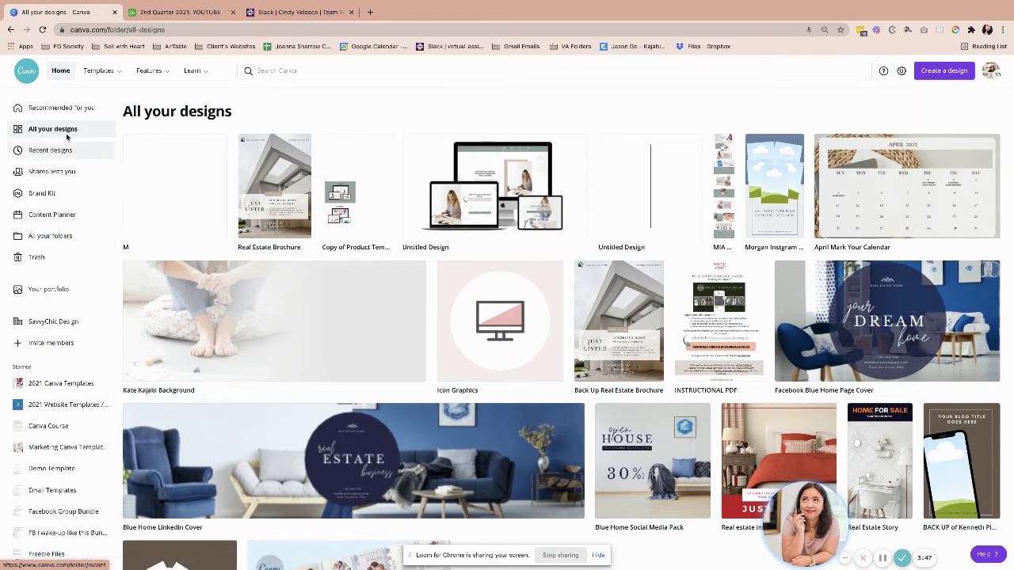
{"action": "left_click", "coordinate": [64, 108]}
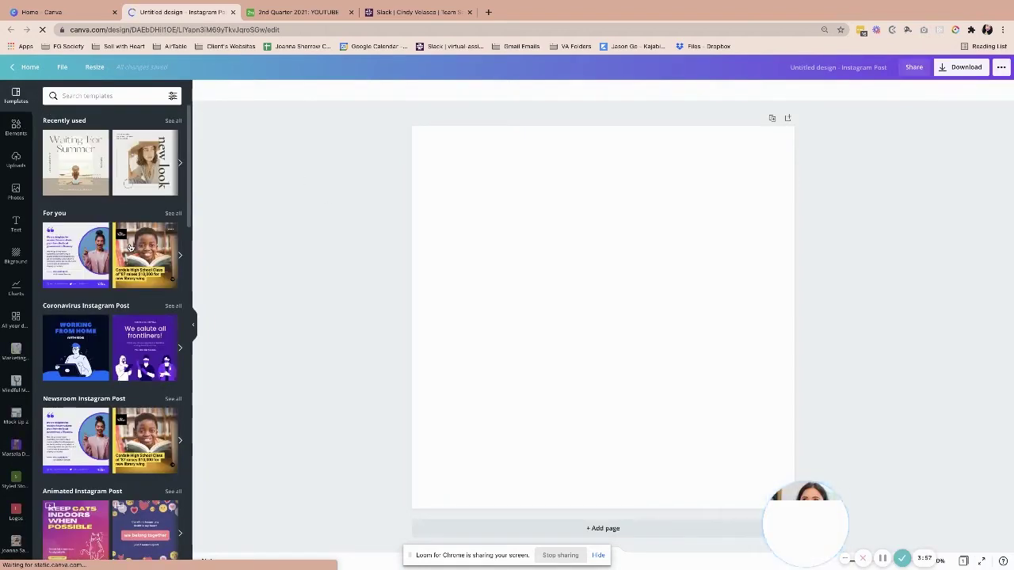
{"action": "left_click", "coordinate": [173, 120]}
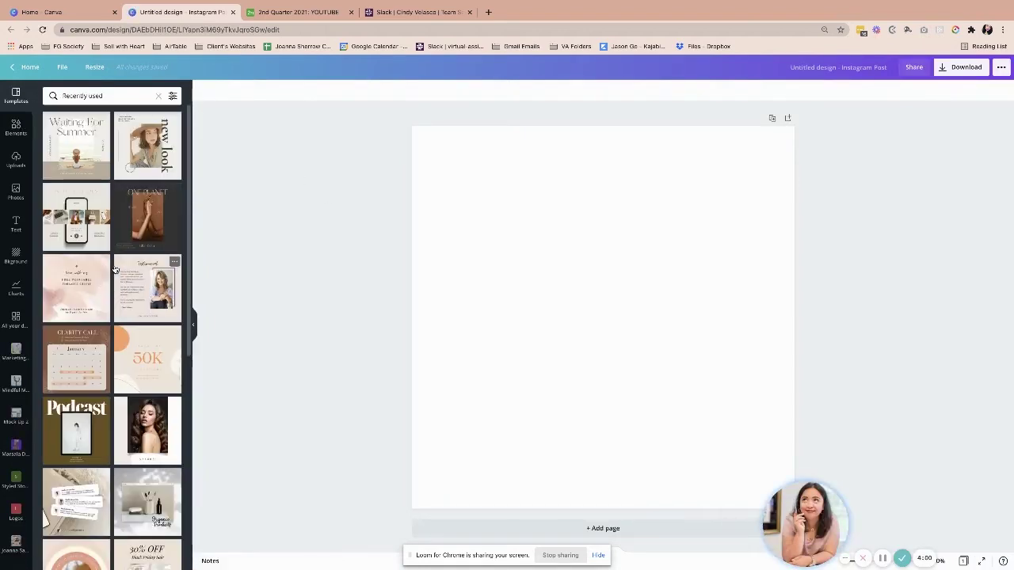
{"action": "scroll", "coordinate": [115, 270], "scroll_direction": "down", "scroll_amount": 5}
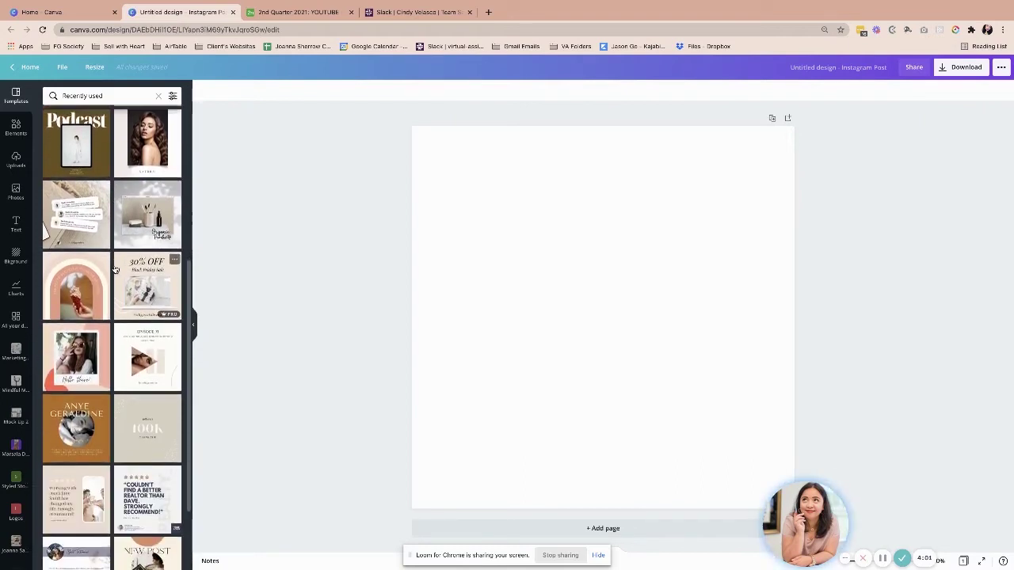
{"action": "scroll", "coordinate": [115, 270], "scroll_direction": "down", "scroll_amount": 3}
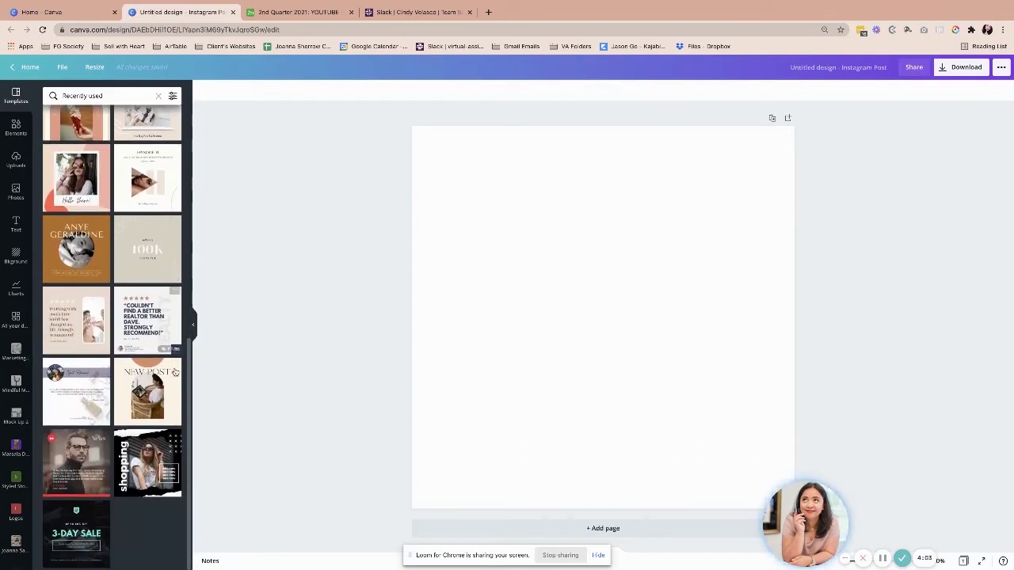
{"action": "scroll", "coordinate": [84, 317], "scroll_direction": "up", "scroll_amount": 4}
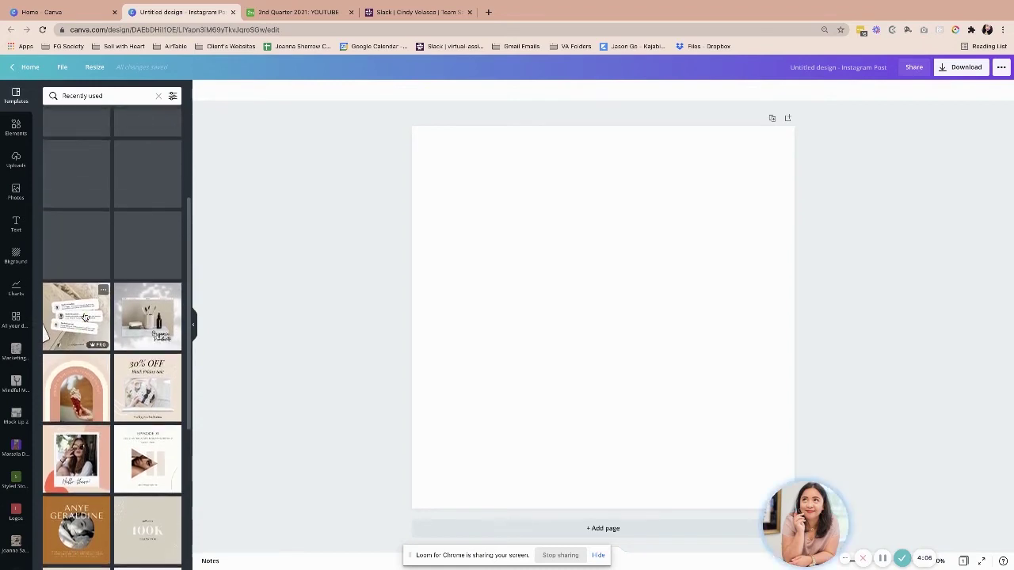
{"action": "scroll", "coordinate": [85, 317], "scroll_direction": "up", "scroll_amount": 1}
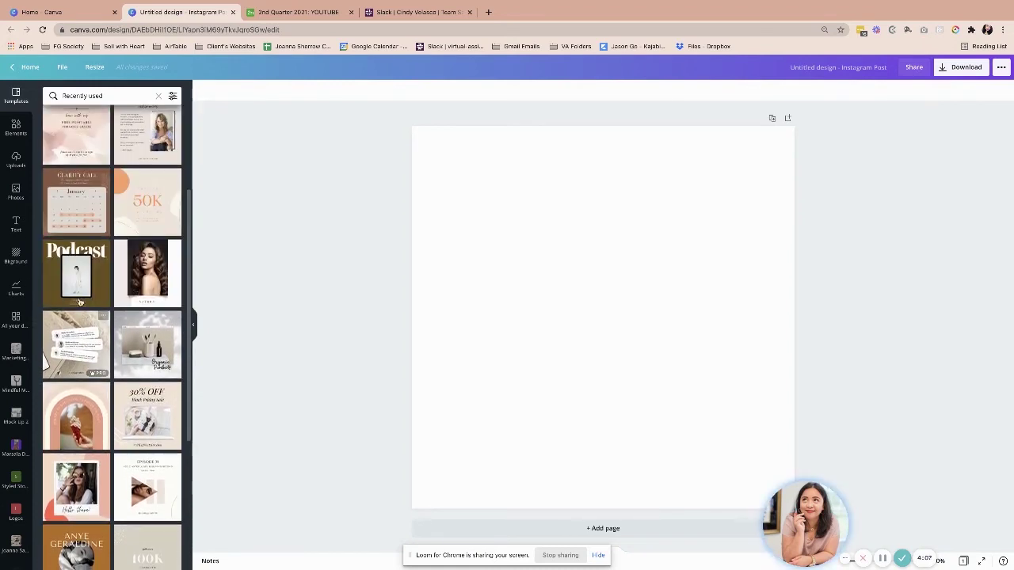
From SavvyChic Design's templates, apply the moon-and-sun motivational quote template to the page
{"action": "left_click", "coordinate": [103, 176]}
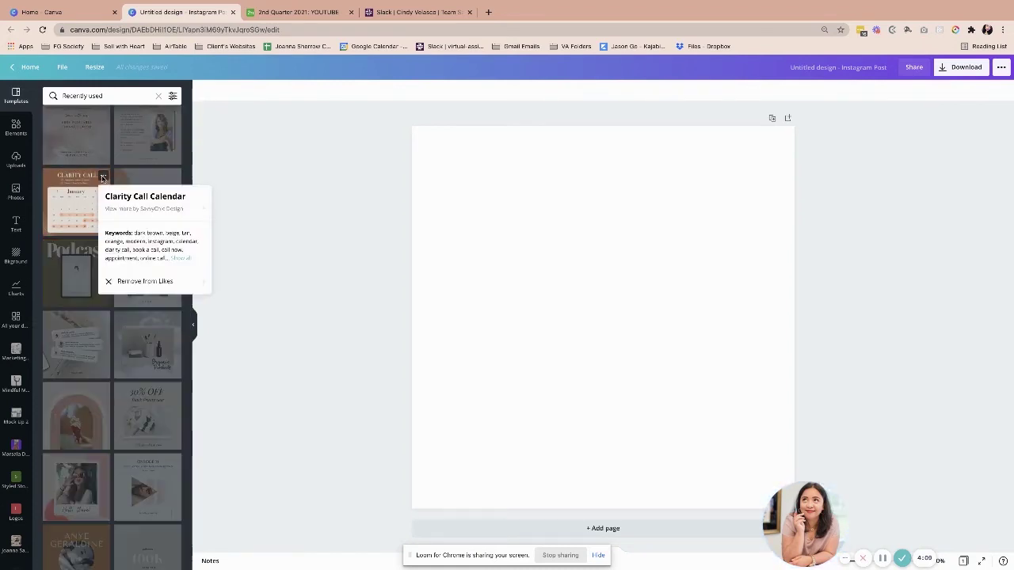
{"action": "left_click", "coordinate": [174, 210]}
{"action": "scroll", "coordinate": [146, 178], "scroll_direction": "down", "scroll_amount": 10}
{"action": "scroll", "coordinate": [146, 178], "scroll_direction": "down", "scroll_amount": 1}
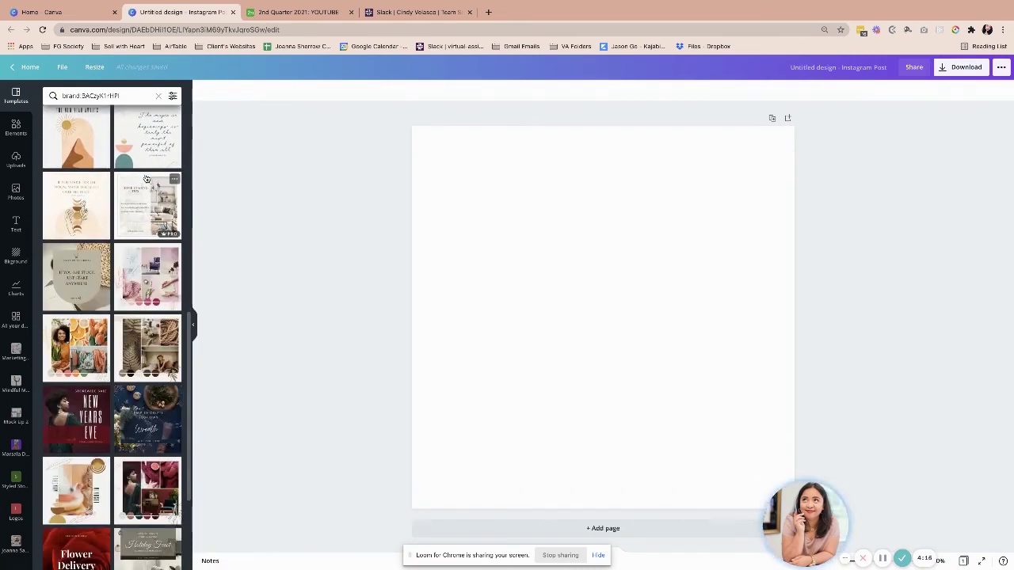
{"action": "scroll", "coordinate": [147, 178], "scroll_direction": "down", "scroll_amount": 3}
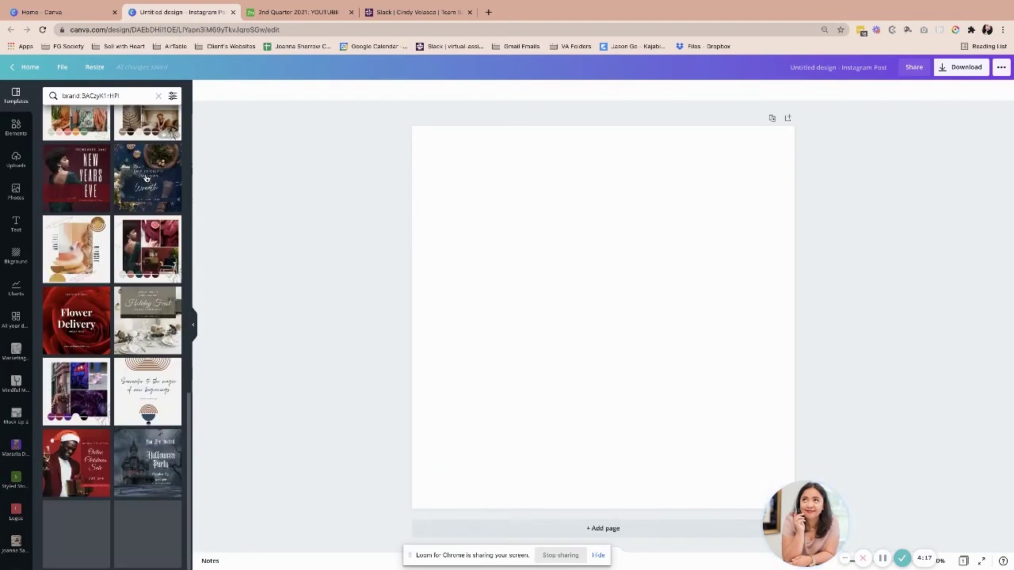
{"action": "scroll", "coordinate": [147, 179], "scroll_direction": "down", "scroll_amount": 5}
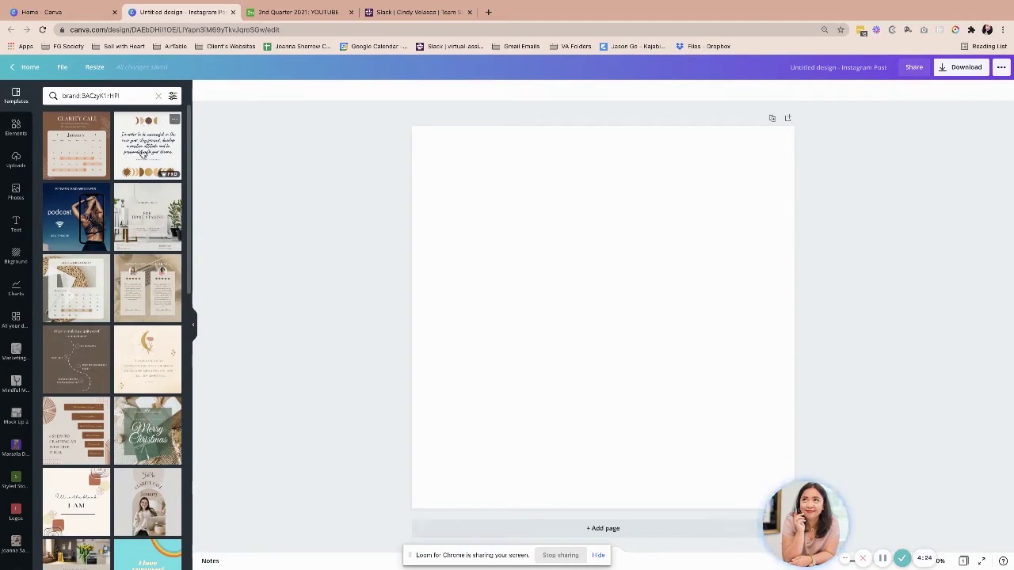
{"action": "left_click", "coordinate": [143, 154]}
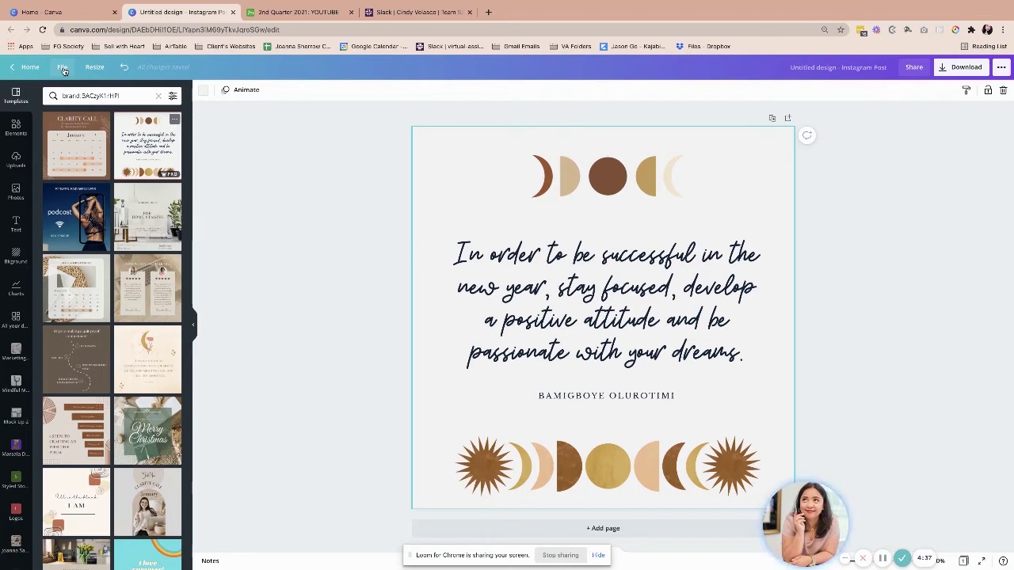
Use File > Save to folder to begin a new folder named 'Training Folder'
{"action": "left_click", "coordinate": [63, 67]}
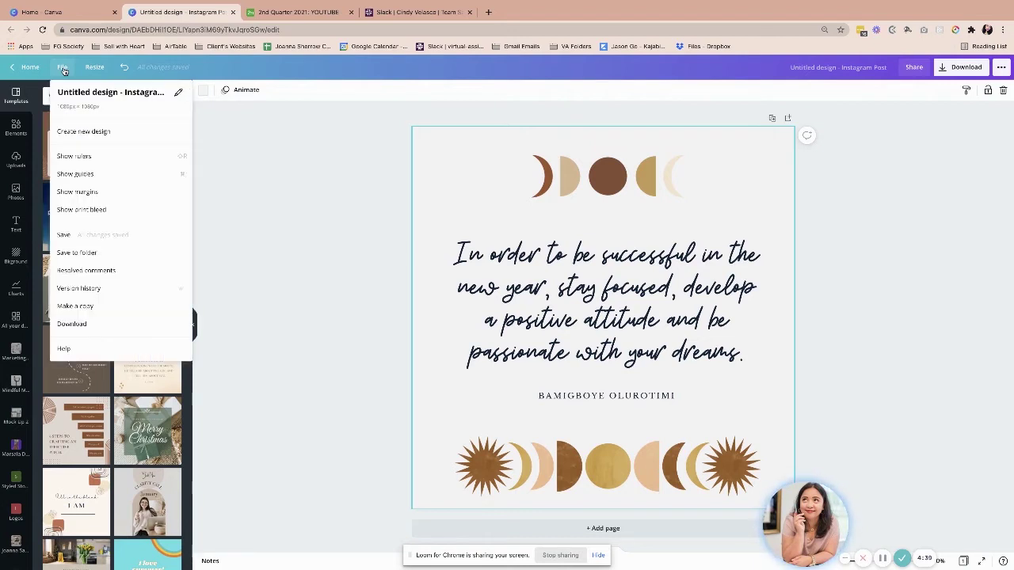
{"action": "left_click", "coordinate": [71, 255]}
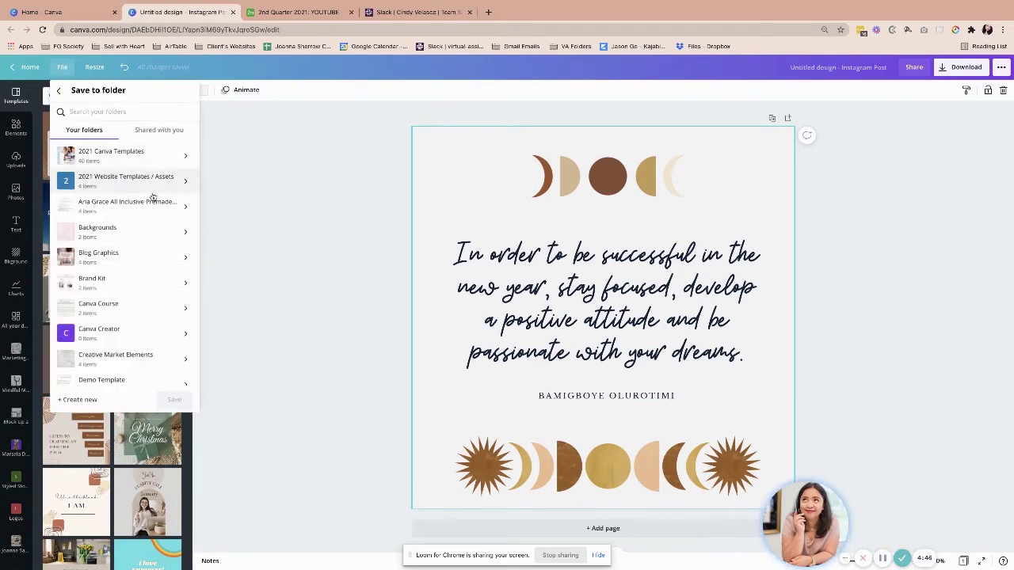
{"action": "scroll", "coordinate": [160, 247], "scroll_direction": "down", "scroll_amount": 5}
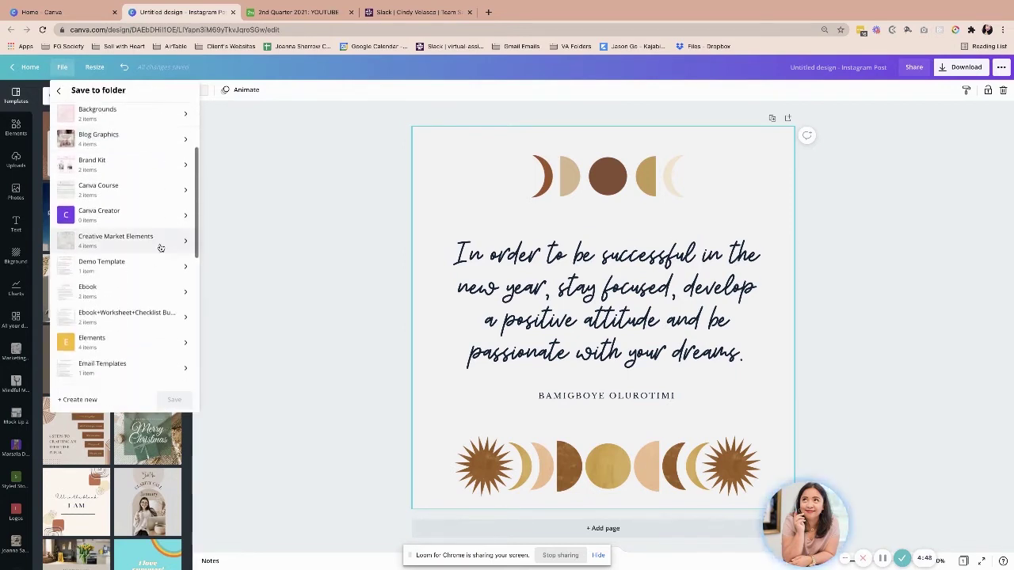
{"action": "scroll", "coordinate": [160, 247], "scroll_direction": "down", "scroll_amount": 4}
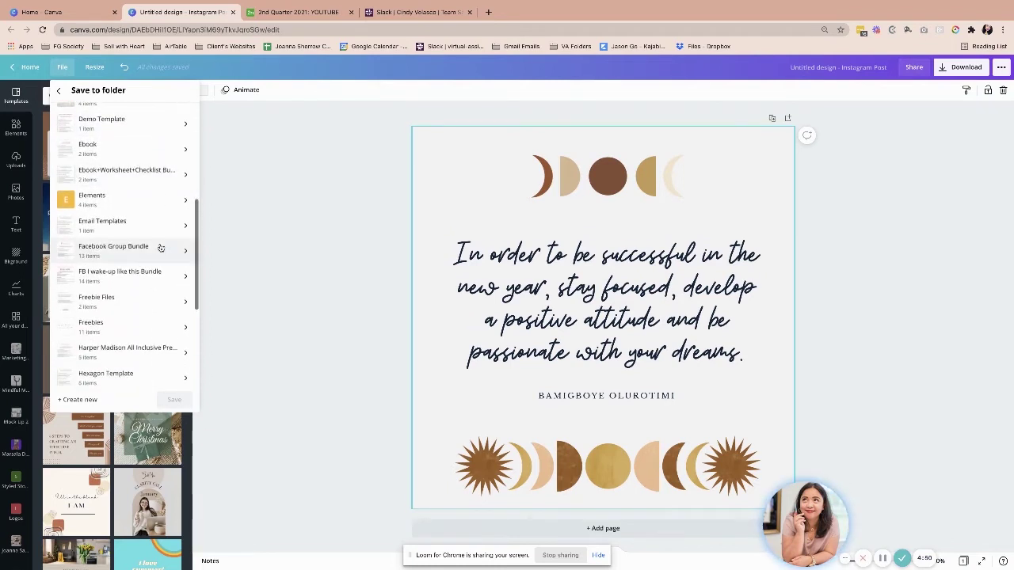
{"action": "scroll", "coordinate": [160, 247], "scroll_direction": "down", "scroll_amount": 1}
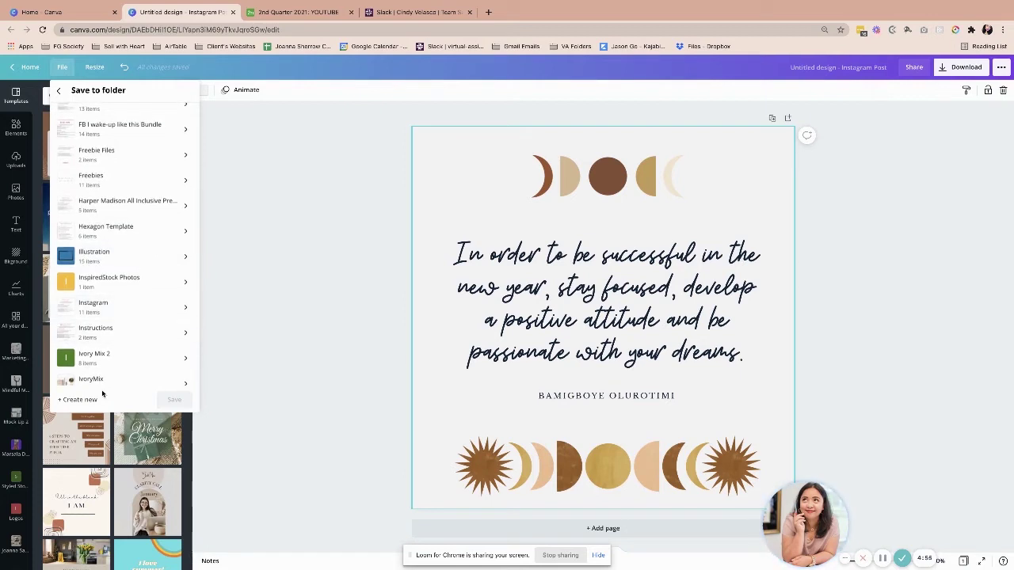
{"action": "scroll", "coordinate": [119, 320], "scroll_direction": "up", "scroll_amount": 1}
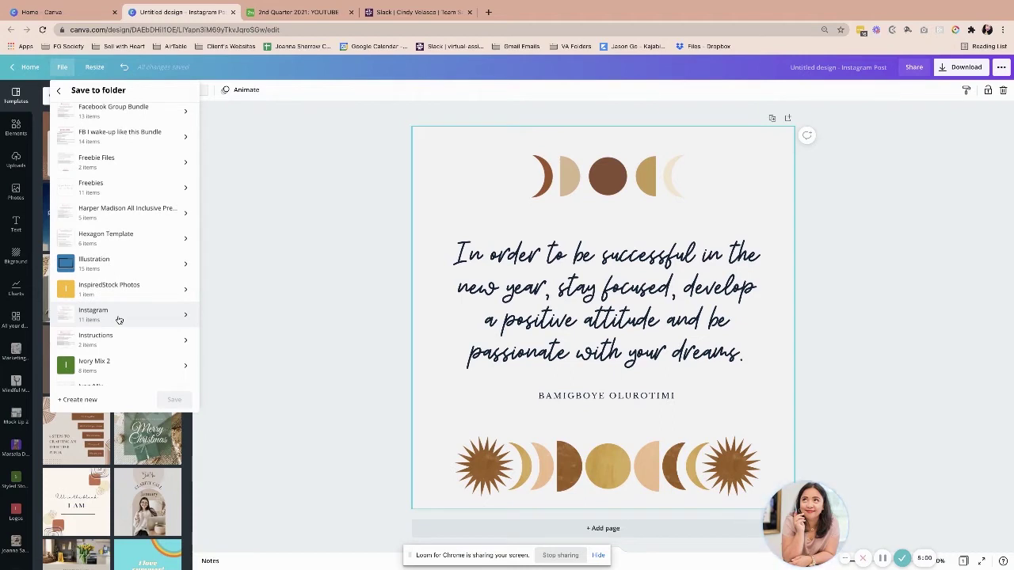
{"action": "left_click", "coordinate": [85, 400]}
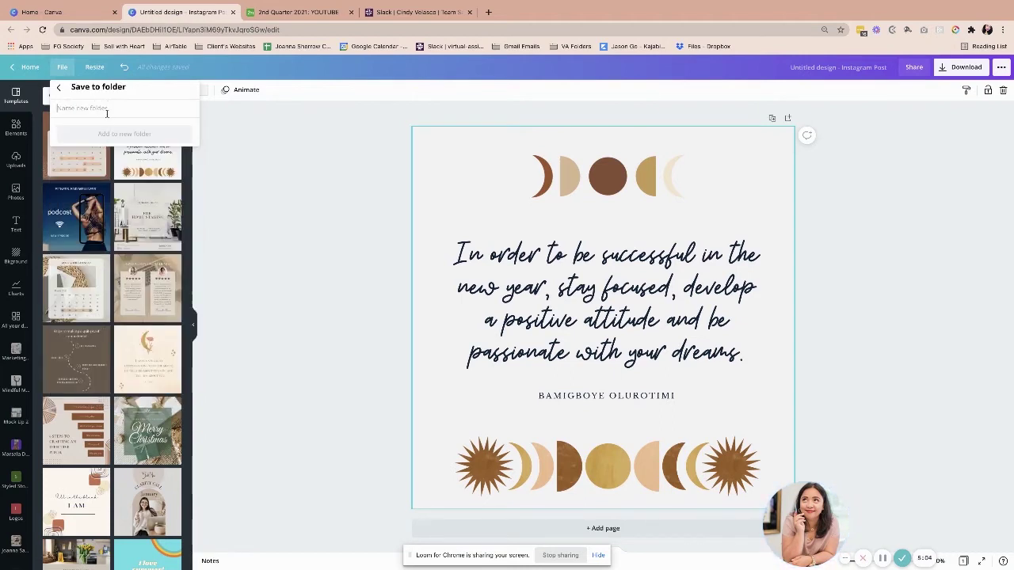
{"action": "type", "text": "Ira"}
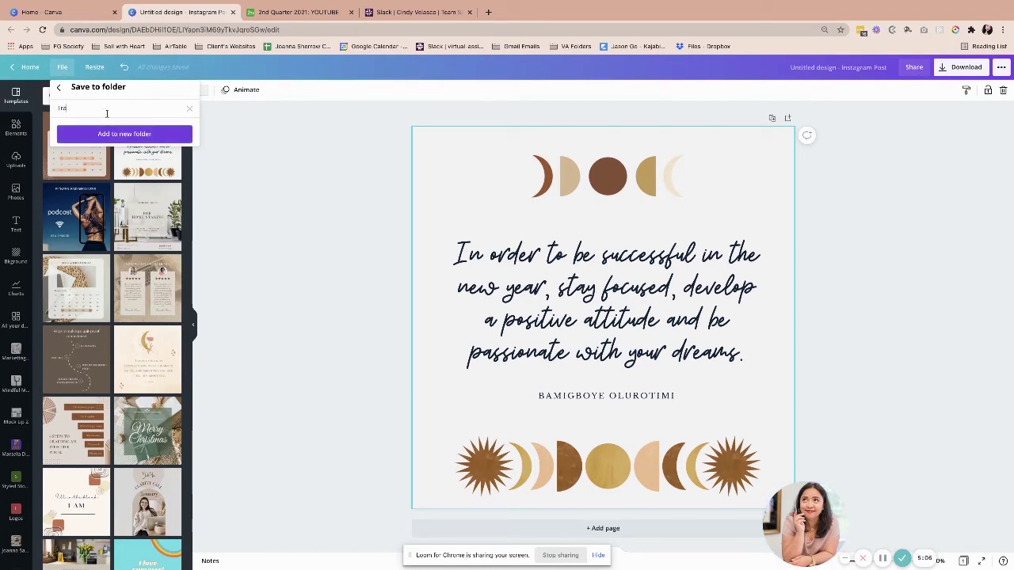
{"action": "type", "text": "ining Vi"}
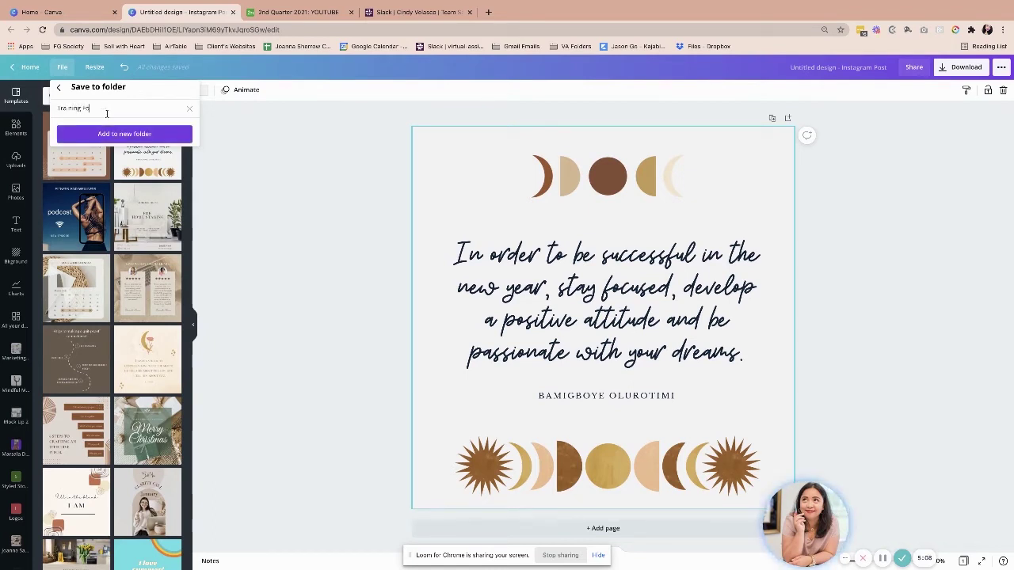
{"action": "type", "text": "lder"}
Add the quote design to the new Training Folder, then open Training Folder from the Folders list
{"action": "left_click", "coordinate": [129, 140]}
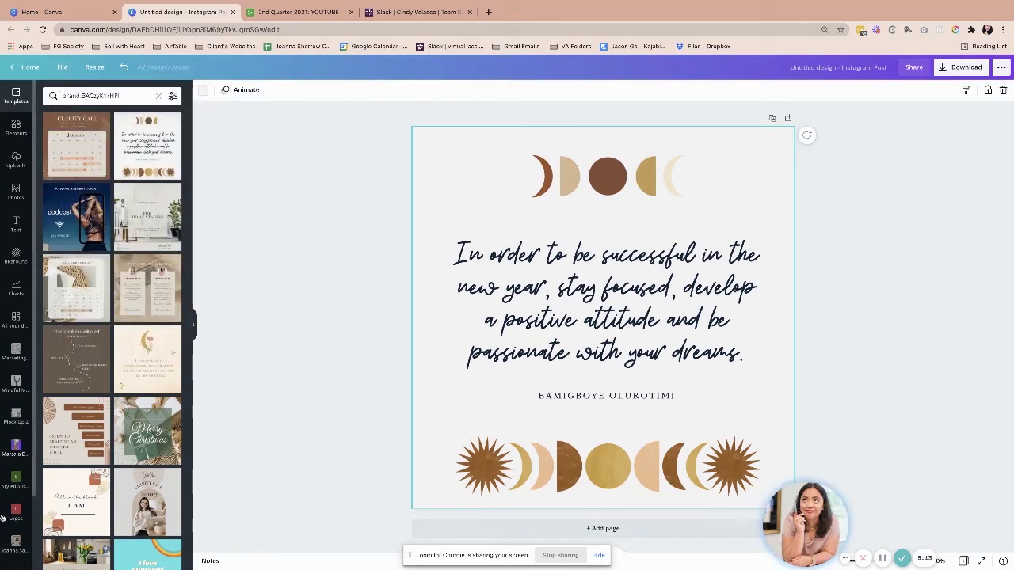
{"action": "scroll", "coordinate": [7, 509], "scroll_direction": "down", "scroll_amount": 2}
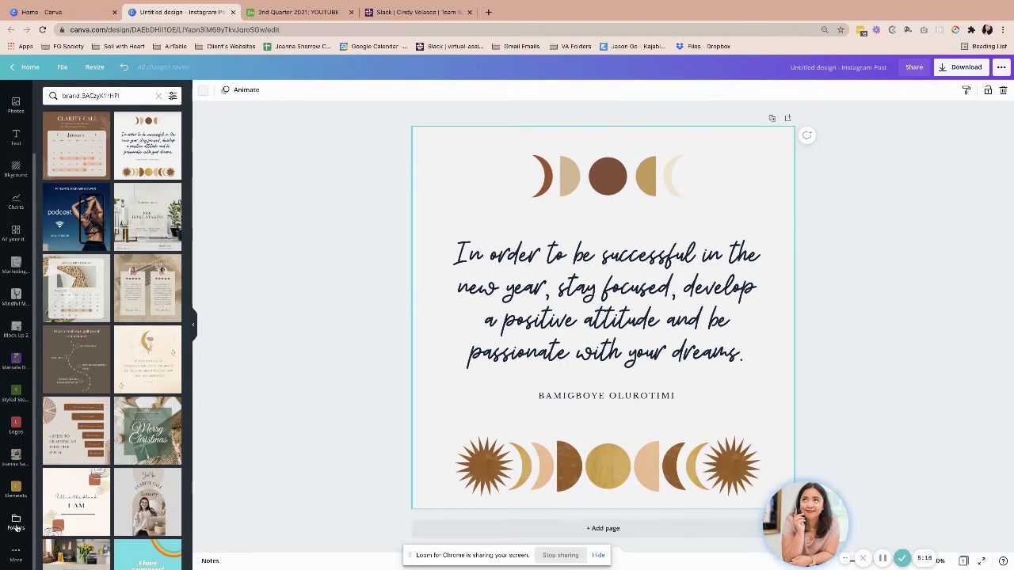
{"action": "left_click", "coordinate": [16, 523]}
{"action": "scroll", "coordinate": [113, 303], "scroll_direction": "down", "scroll_amount": 15}
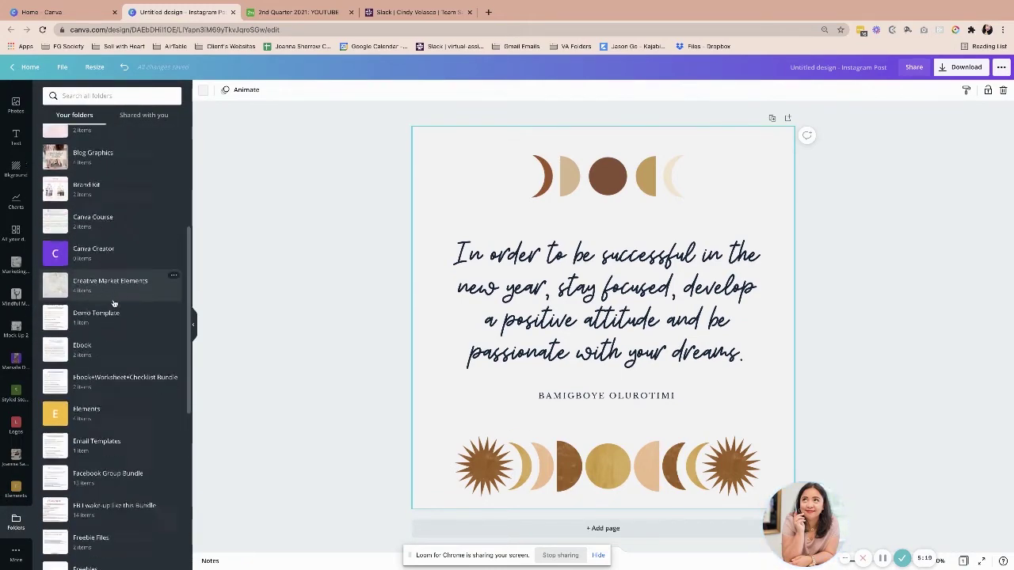
{"action": "scroll", "coordinate": [113, 303], "scroll_direction": "down", "scroll_amount": 5}
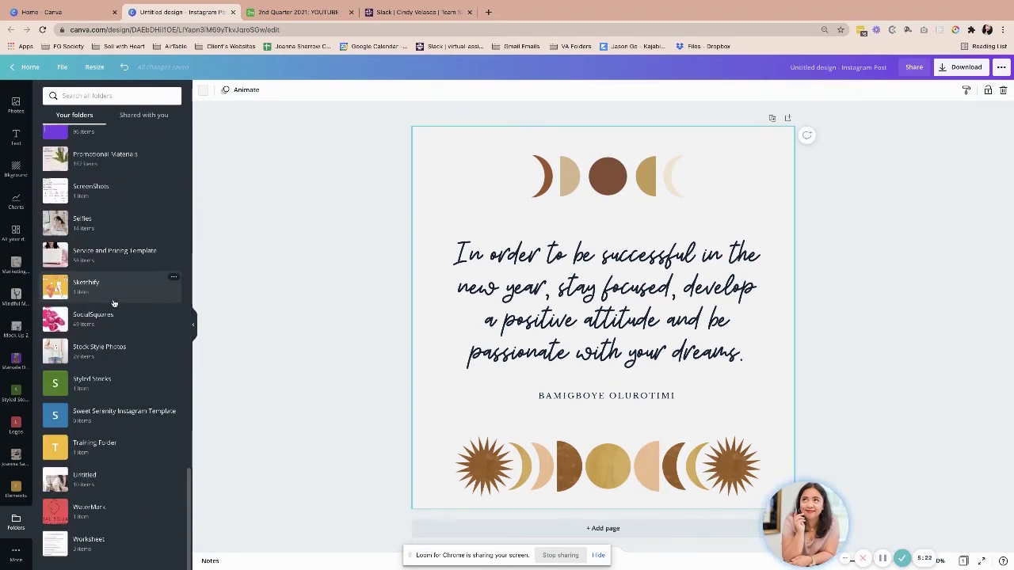
{"action": "left_click", "coordinate": [85, 449]}
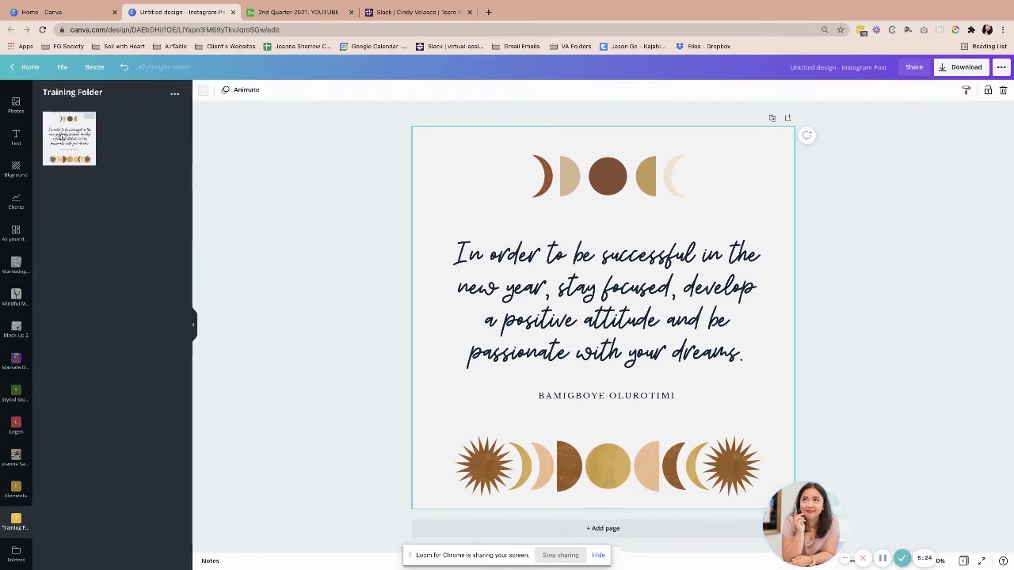
Zoom the browser page in three levels for easier viewing
{"action": "left_click", "coordinate": [175, 96]}
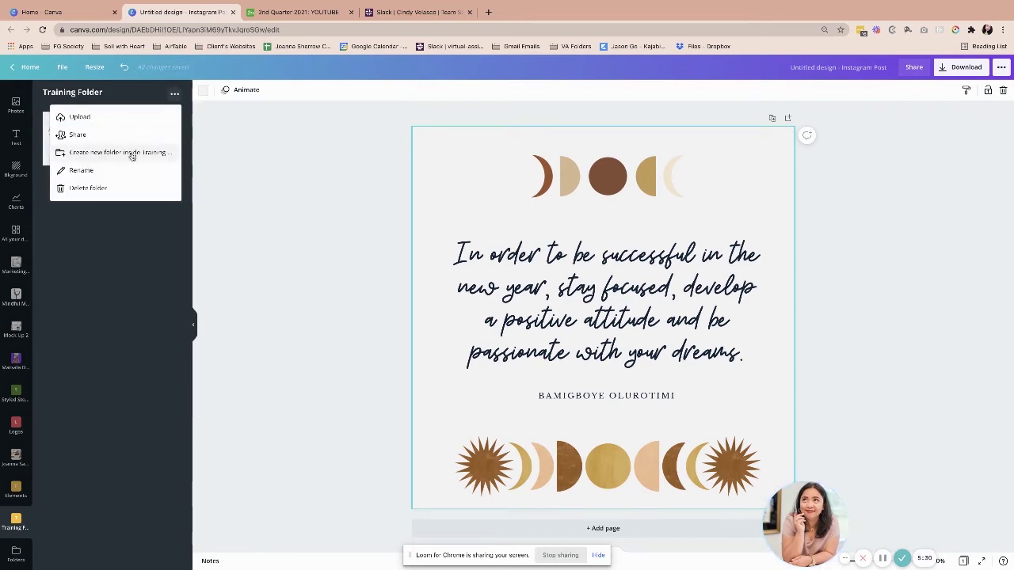
{"action": "left_click", "coordinate": [1002, 31]}
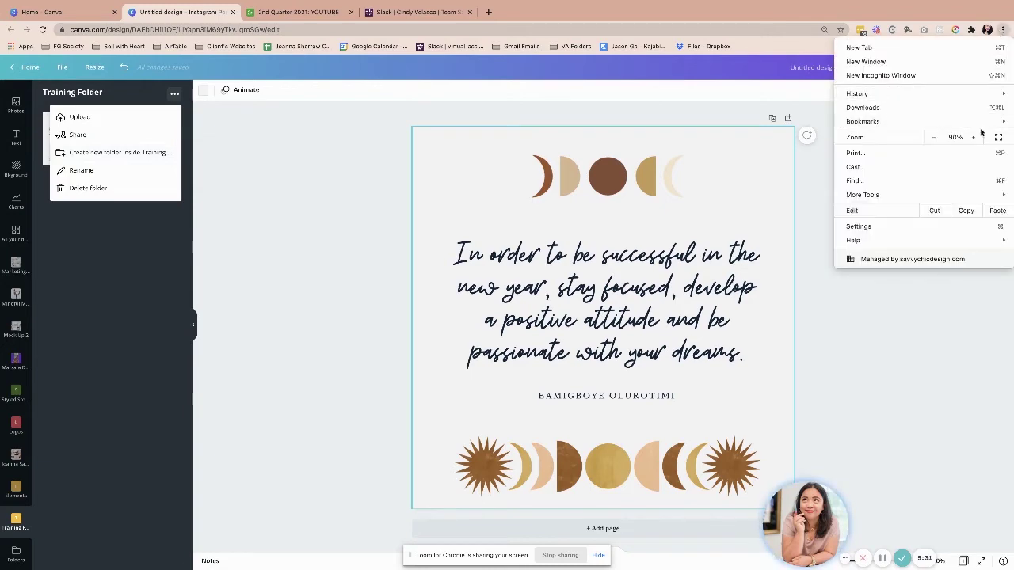
{"action": "left_click", "coordinate": [974, 138]}
{"action": "left_click", "coordinate": [973, 137]}
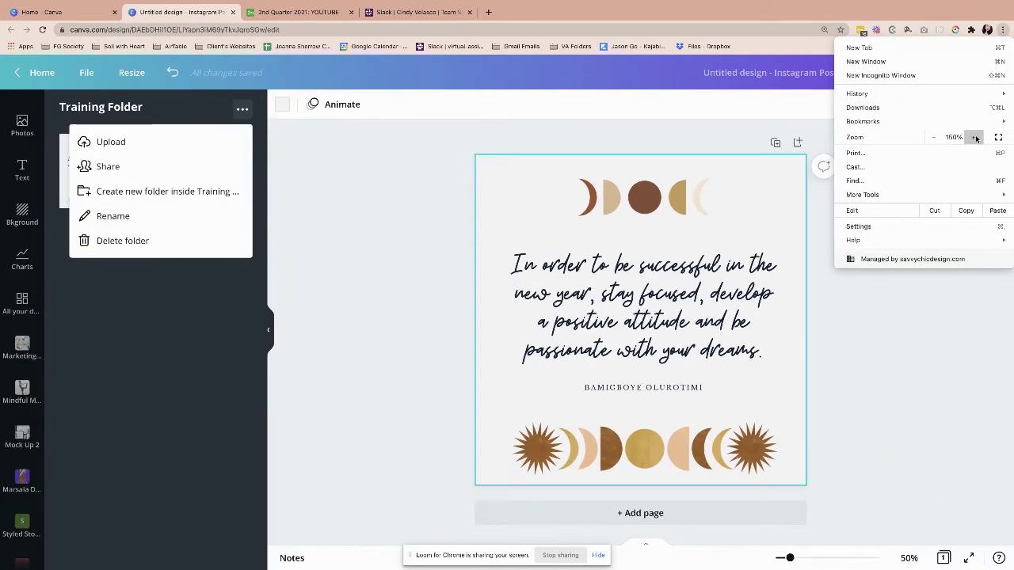
{"action": "left_click", "coordinate": [974, 137]}
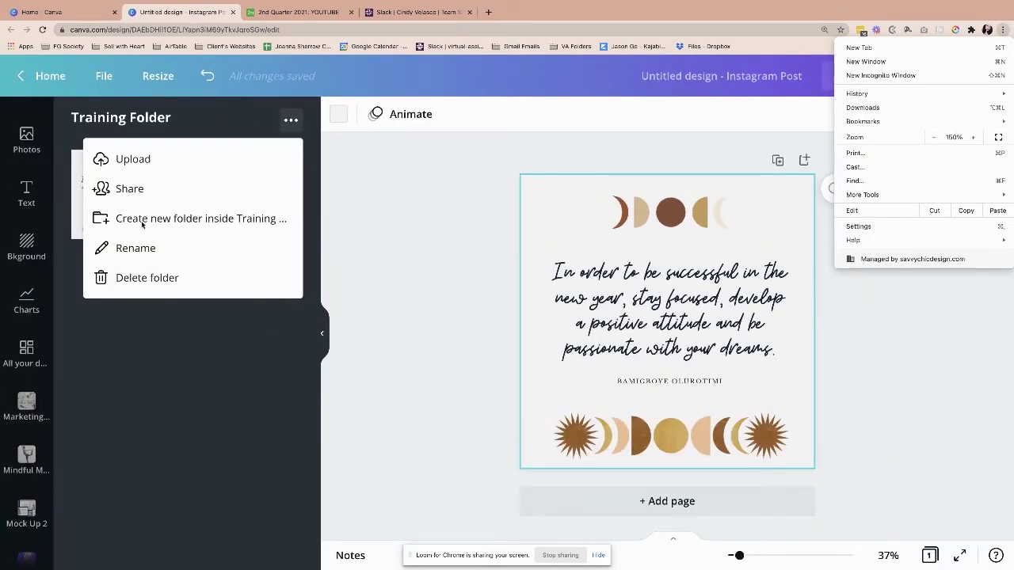
{"action": "left_click", "coordinate": [163, 399]}
{"action": "left_click", "coordinate": [131, 324]}
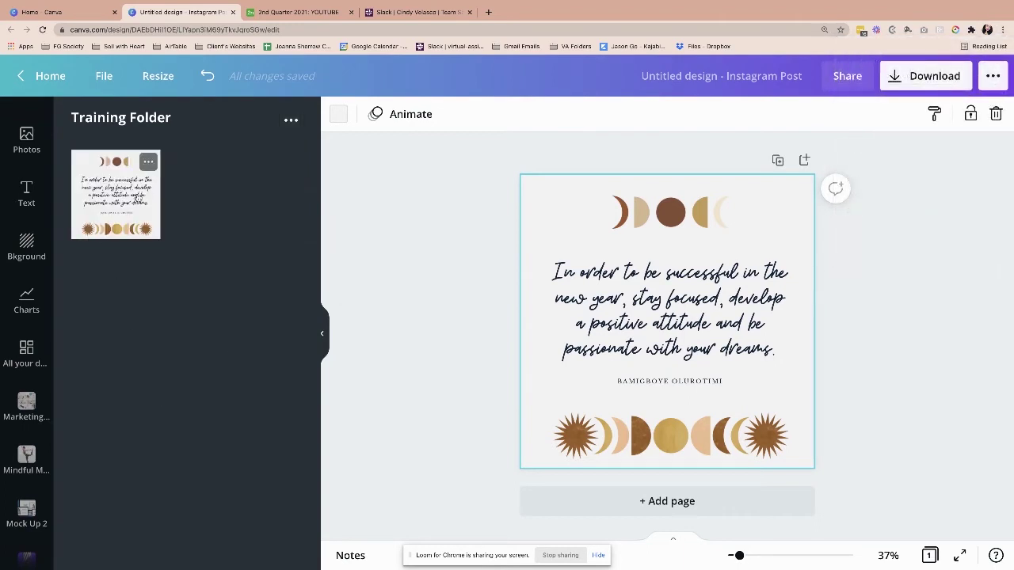
Start a new folder inside Training Folder named 'Instagram Training'
{"action": "left_click", "coordinate": [290, 120]}
{"action": "left_click", "coordinate": [161, 221]}
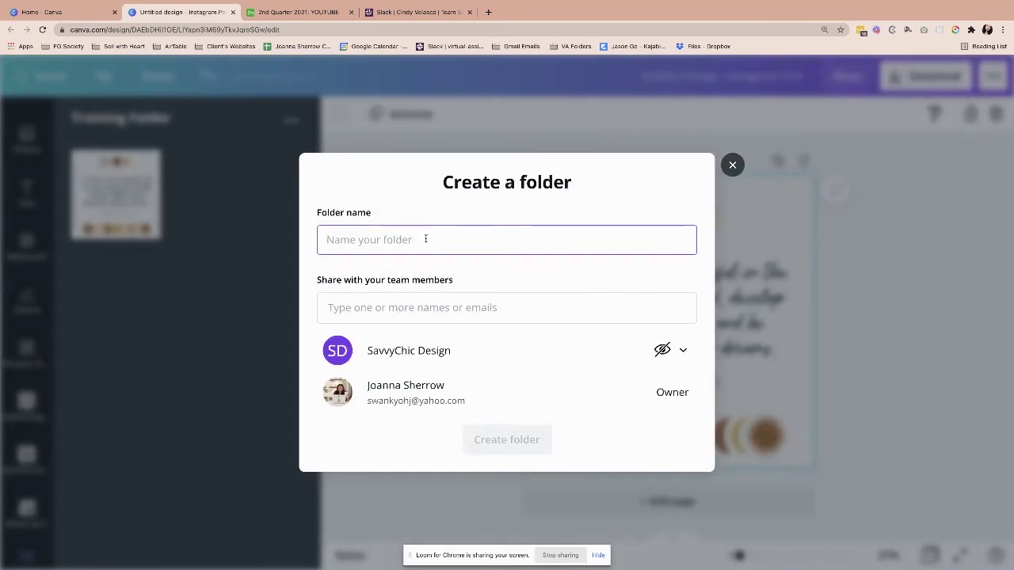
{"action": "type", "text": "Trai"}
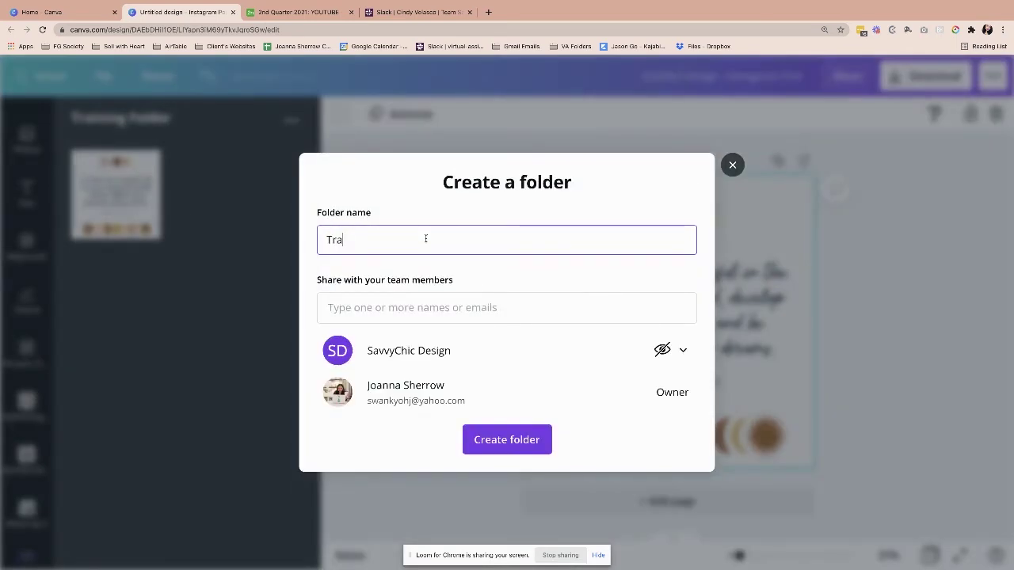
{"action": "key", "text": "BackSpace"}
{"action": "key", "text": "BackSpace"}
{"action": "type", "text": "Instagram"}
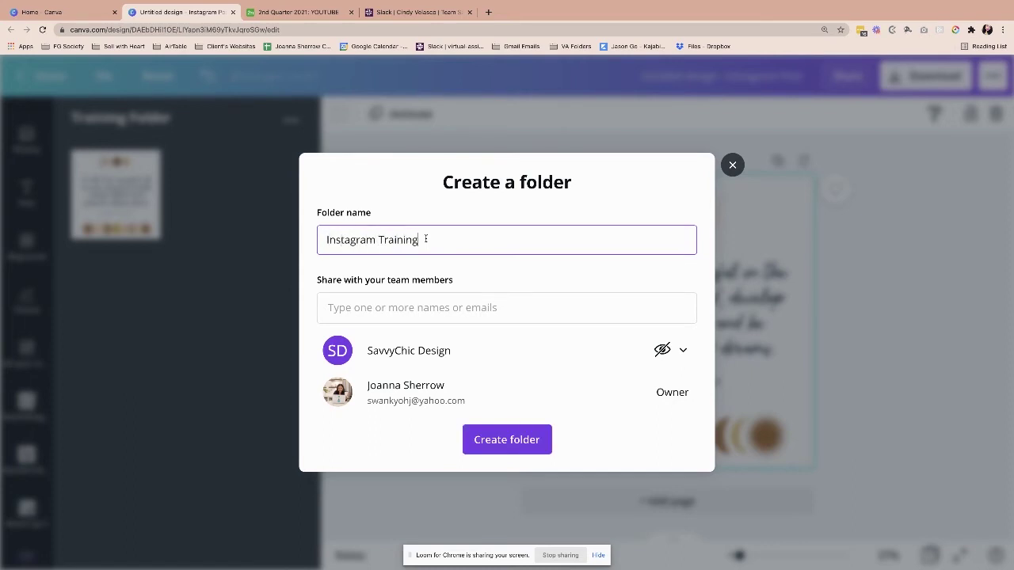
Create the Instagram Training subfolder and drag the moon-quote design into it
{"action": "left_click", "coordinate": [503, 444]}
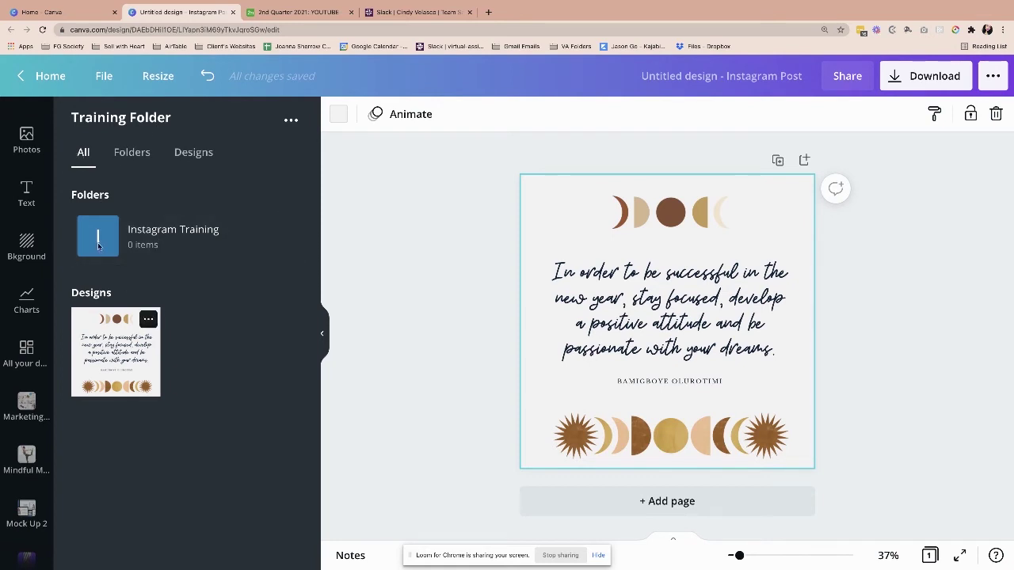
{"action": "left_click", "coordinate": [127, 156]}
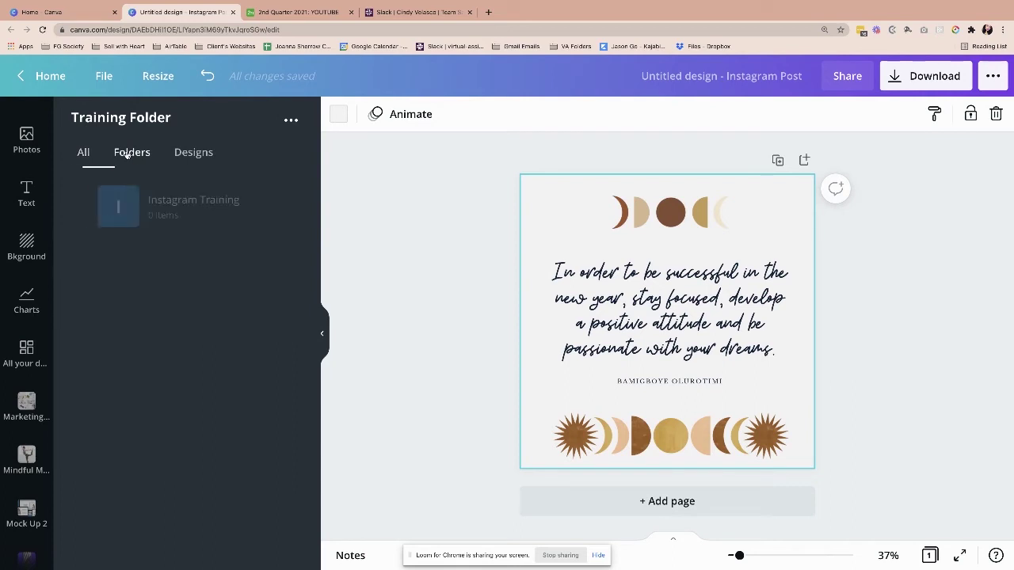
{"action": "left_click", "coordinate": [206, 154]}
{"action": "left_click", "coordinate": [83, 154]}
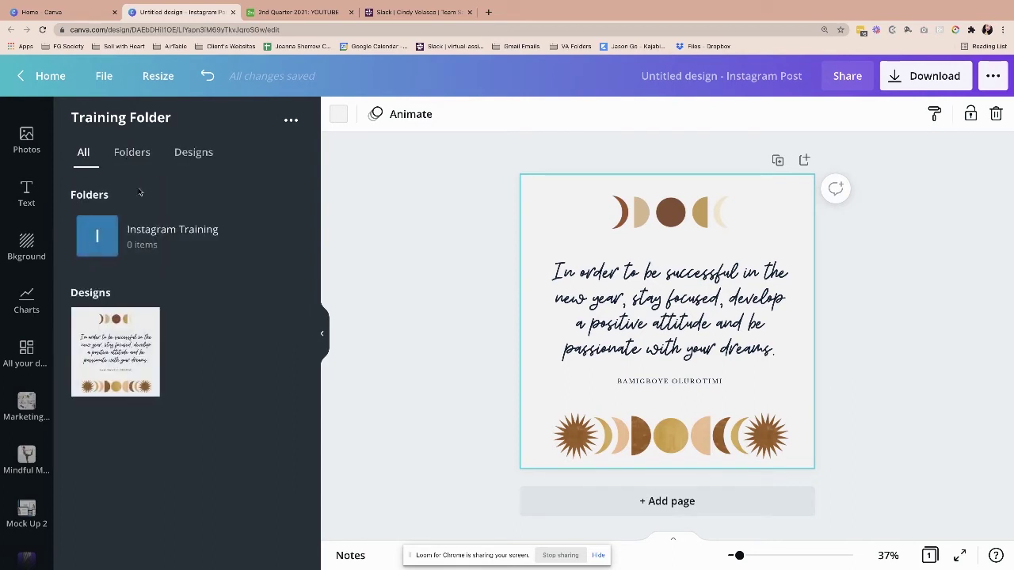
{"action": "left_click_drag", "start_coordinate": [110, 365], "coordinate": [163, 264]}
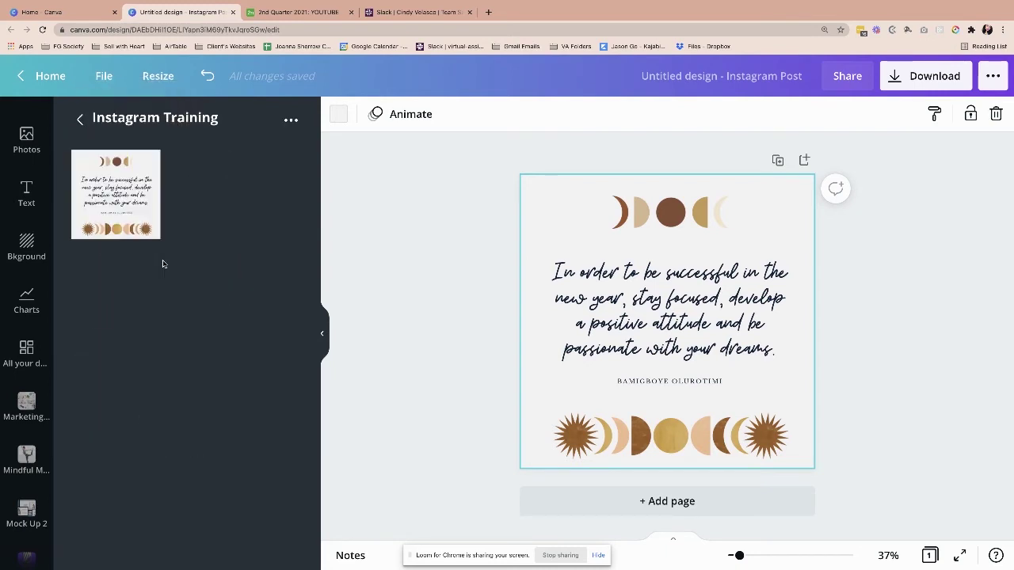
Open Instagram Training to confirm the moon-quote design is inside
{"action": "left_click", "coordinate": [80, 119]}
{"action": "left_click", "coordinate": [152, 177]}
{"action": "left_click", "coordinate": [149, 163]}
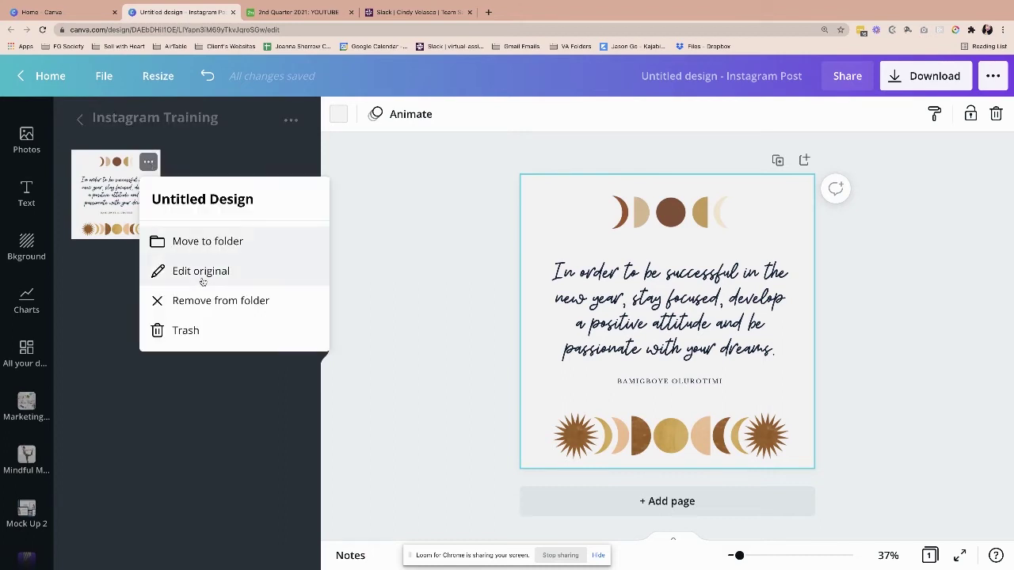
{"action": "left_click", "coordinate": [81, 120]}
{"action": "left_click", "coordinate": [82, 121]}
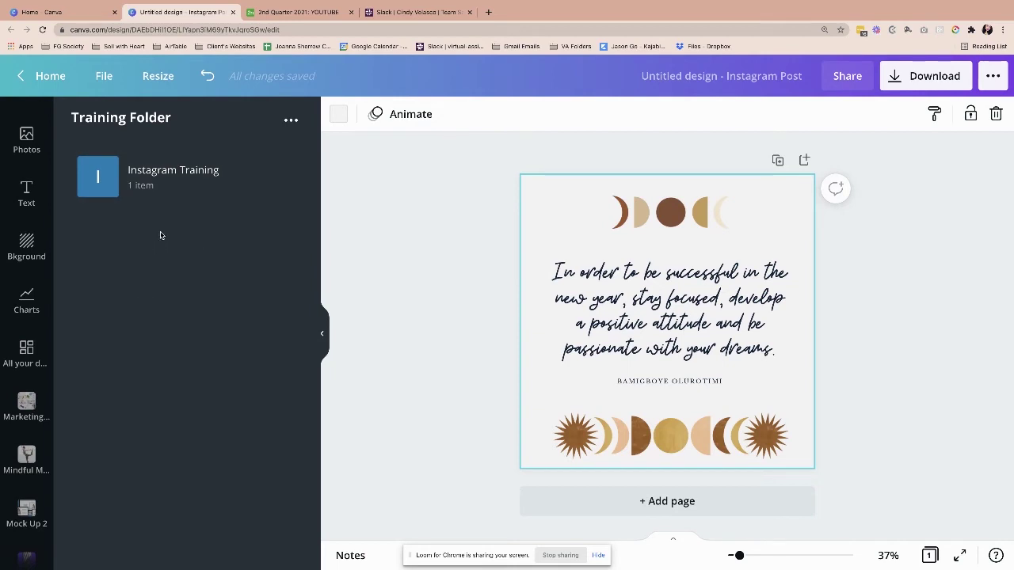
{"action": "left_click", "coordinate": [164, 196]}
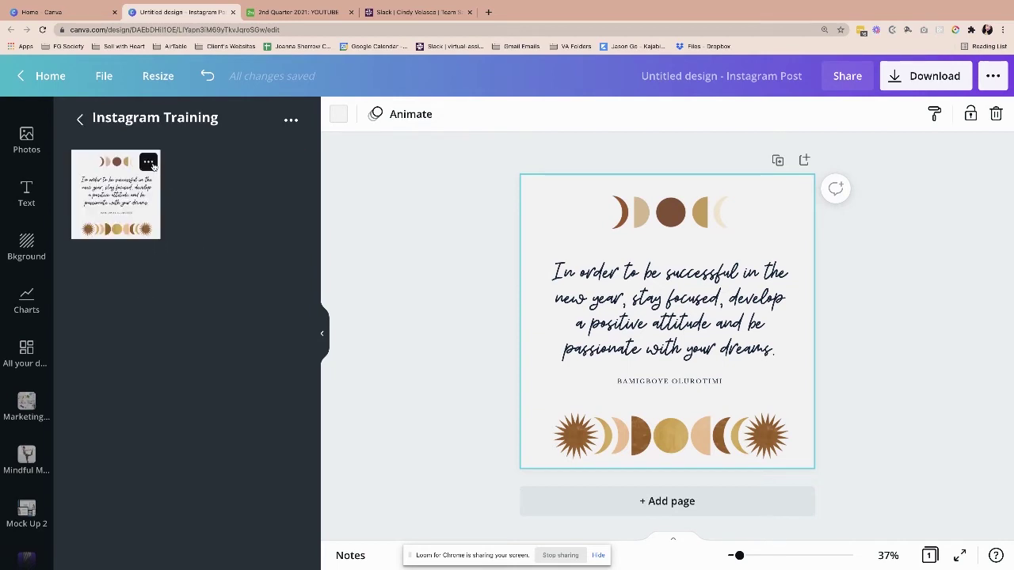
Open the design's move-to-folder picker, cancel without moving, and return to Training Folder
{"action": "left_click", "coordinate": [149, 162]}
{"action": "left_click", "coordinate": [211, 242]}
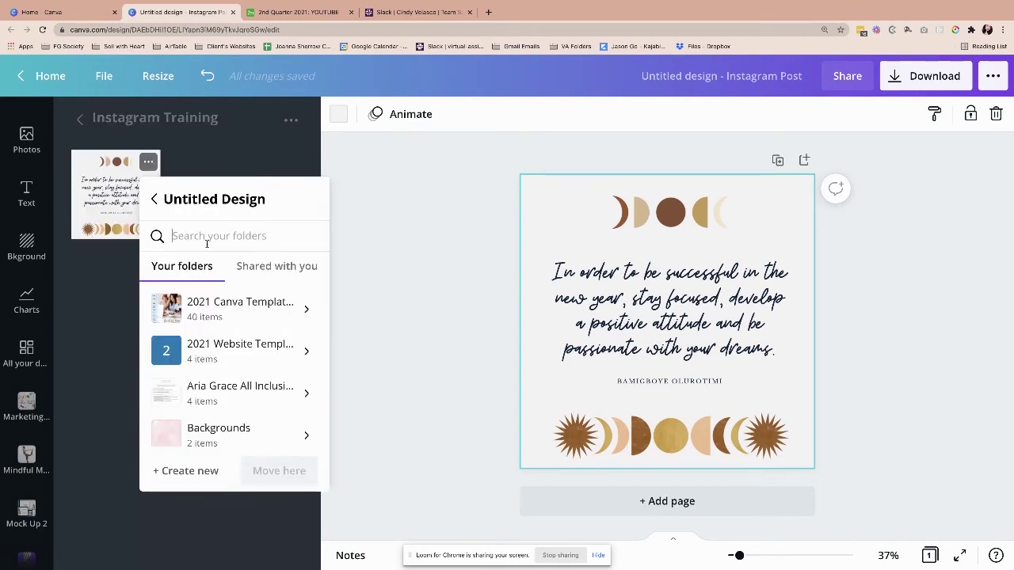
{"action": "scroll", "coordinate": [238, 339], "scroll_direction": "down", "scroll_amount": 15}
{"action": "scroll", "coordinate": [238, 339], "scroll_direction": "down", "scroll_amount": 8}
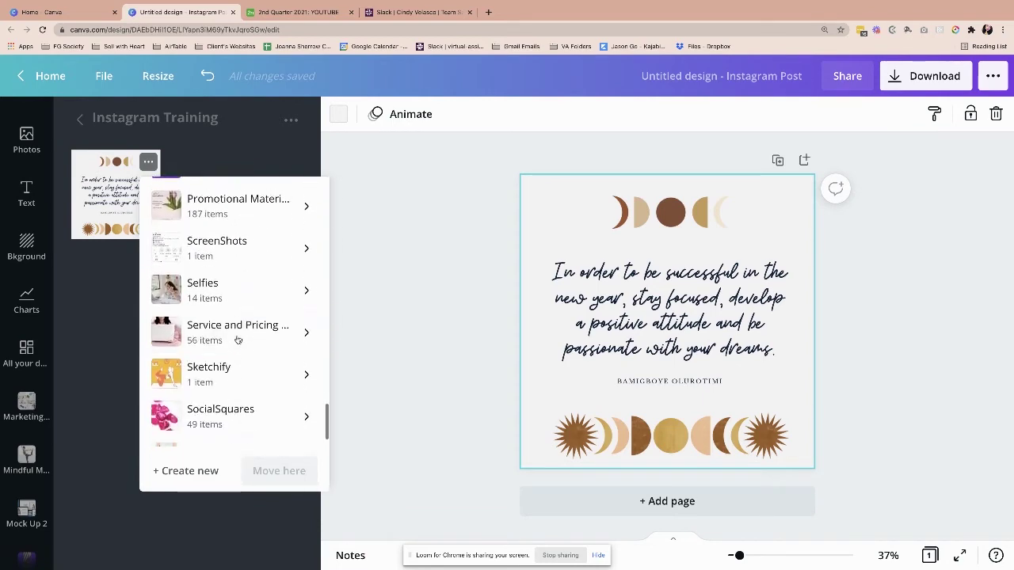
{"action": "scroll", "coordinate": [238, 338], "scroll_direction": "down", "scroll_amount": 3}
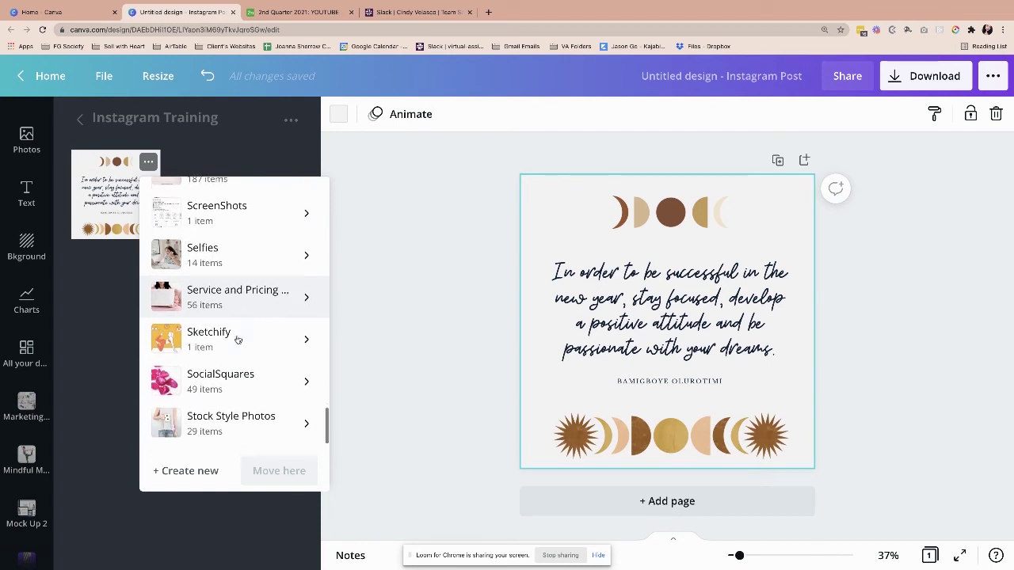
{"action": "left_click", "coordinate": [91, 357]}
{"action": "left_click", "coordinate": [83, 119]}
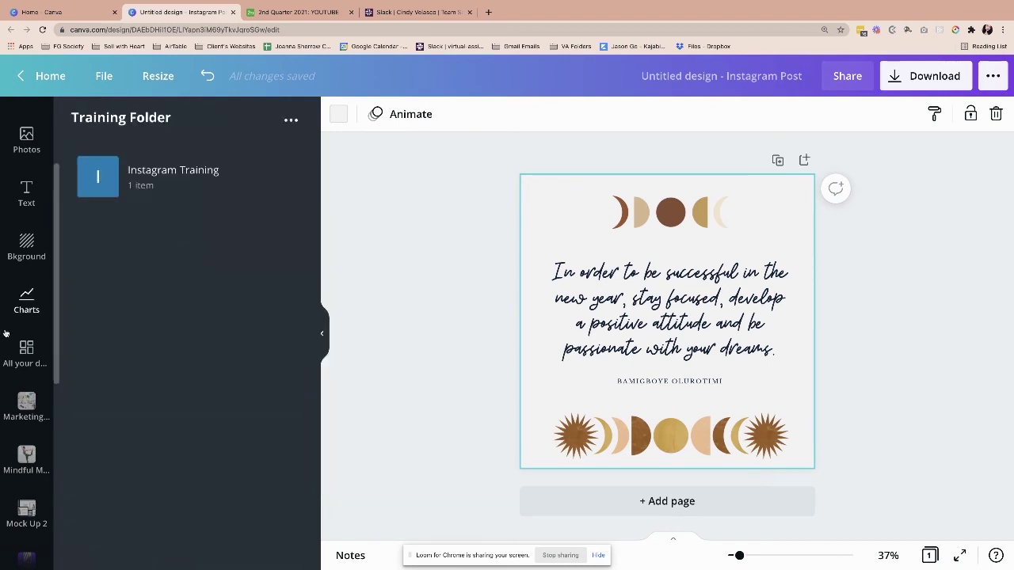
Switch to the Home - Canva browser tab
{"action": "scroll", "coordinate": [5, 334], "scroll_direction": "down", "scroll_amount": 5}
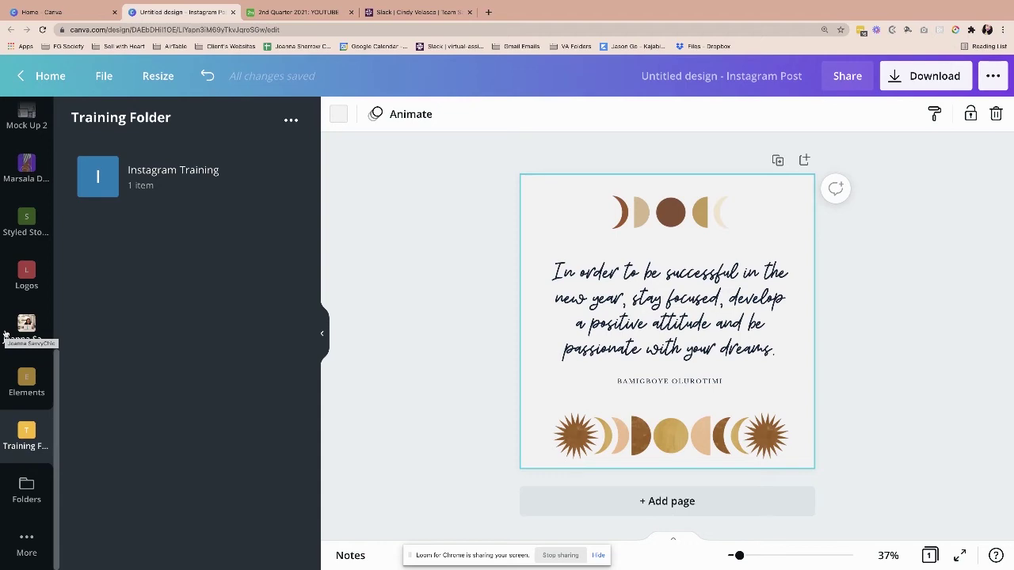
{"action": "left_click", "coordinate": [52, 14]}
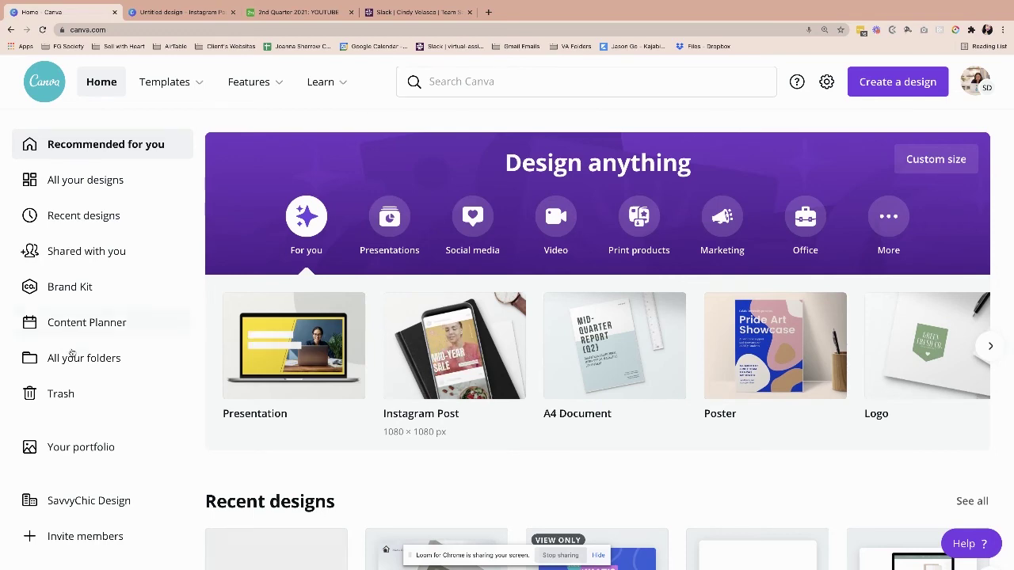
{"action": "scroll", "coordinate": [73, 354], "scroll_direction": "down", "scroll_amount": 6}
{"action": "scroll", "coordinate": [73, 354], "scroll_direction": "down", "scroll_amount": 1}
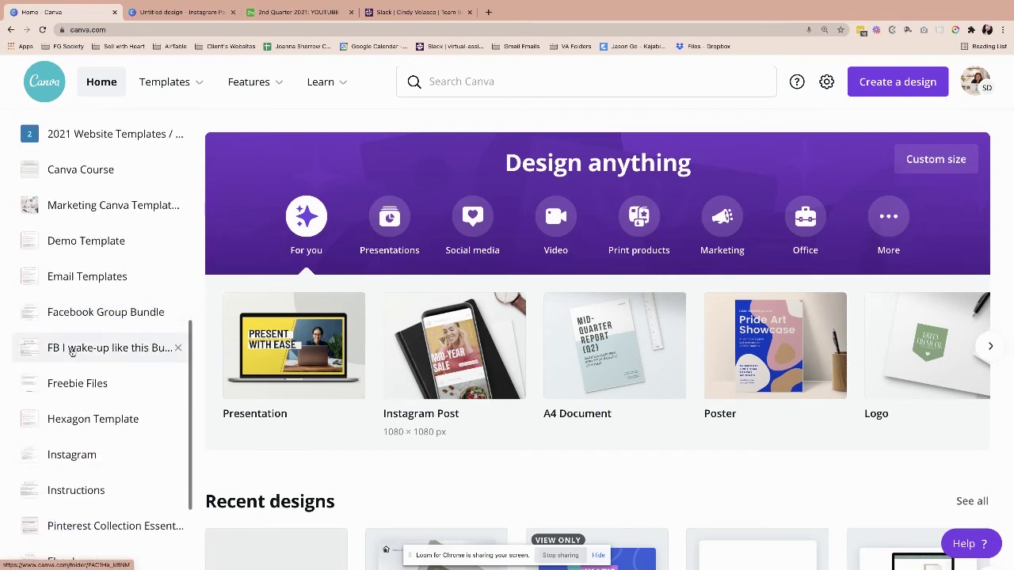